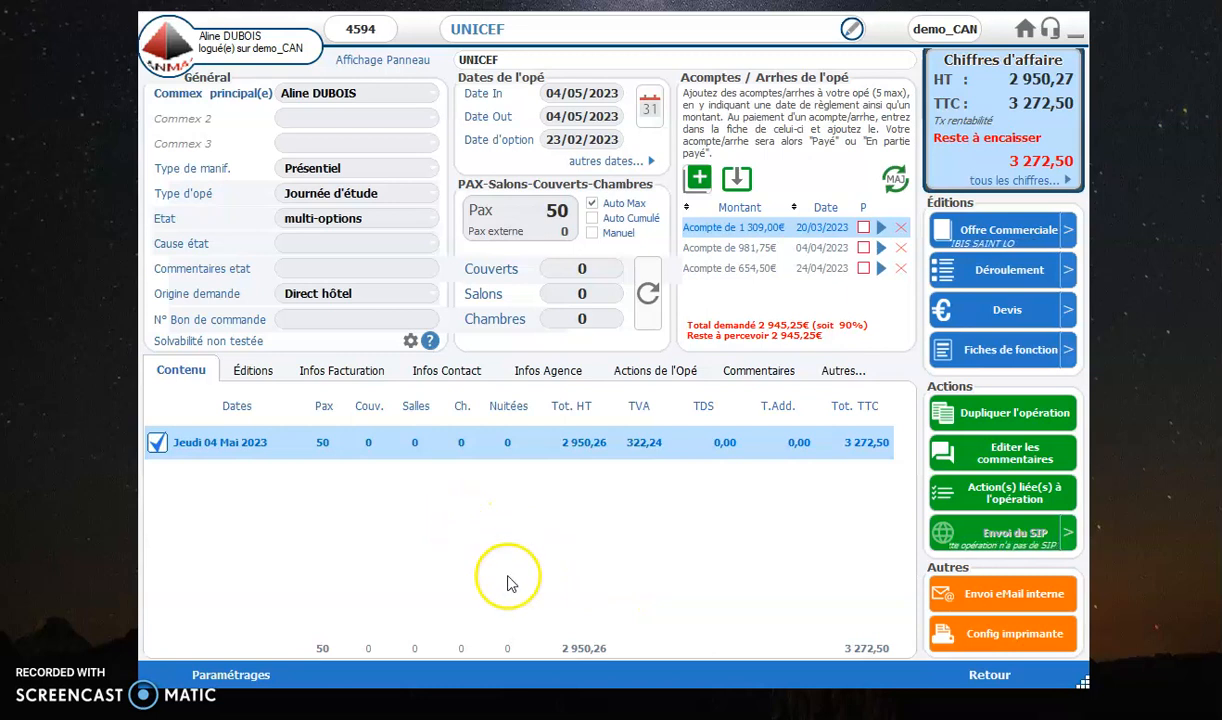
Step: Leave the current operation for the home screen and reopen the UNICEF operation by its operation number
click(1009, 682)
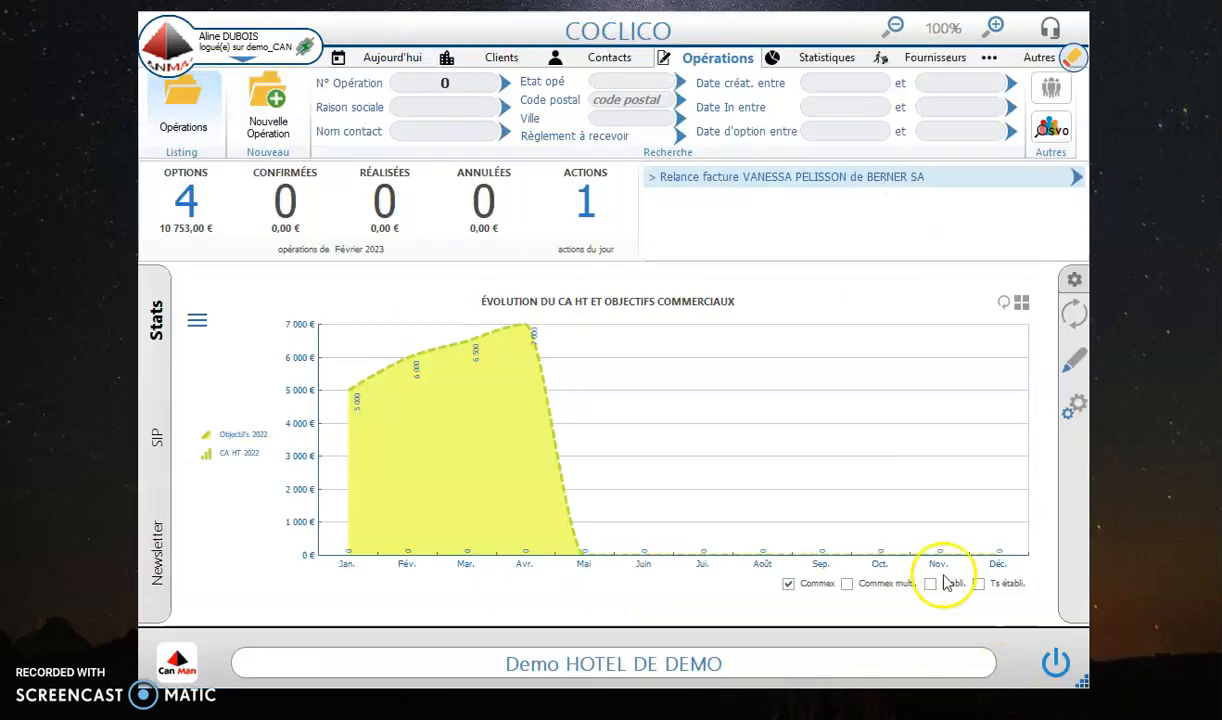
click(400, 58)
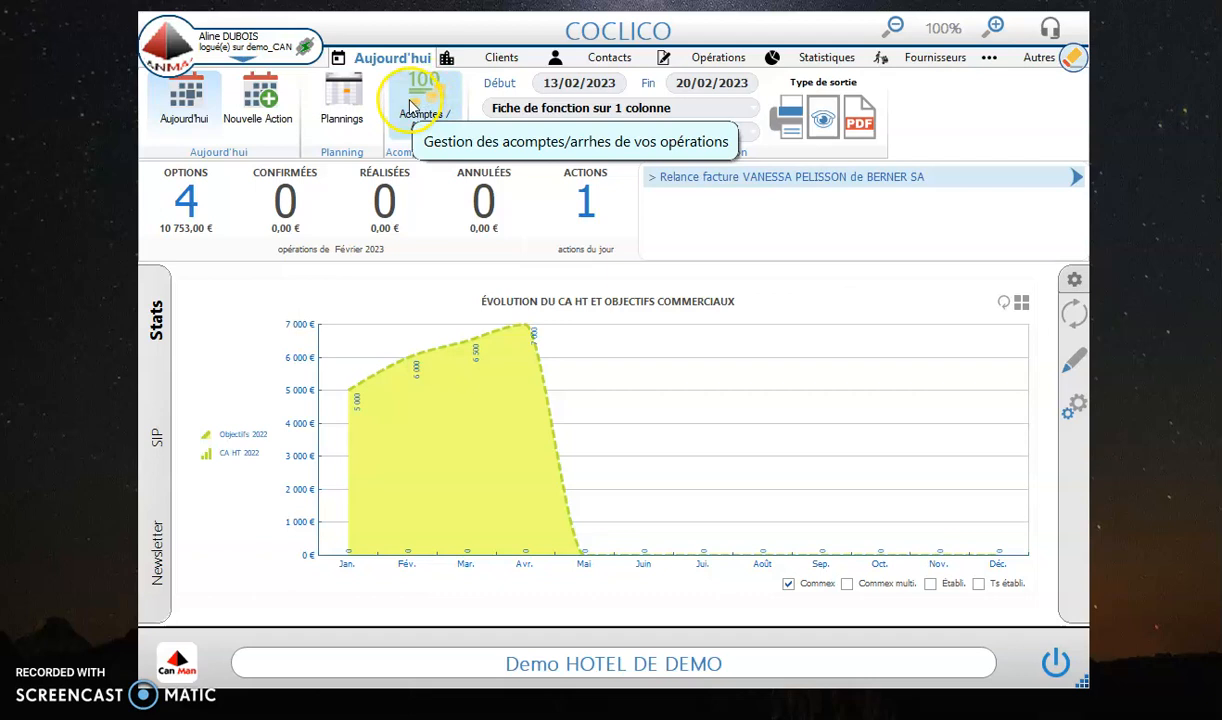
click(615, 57)
click(676, 60)
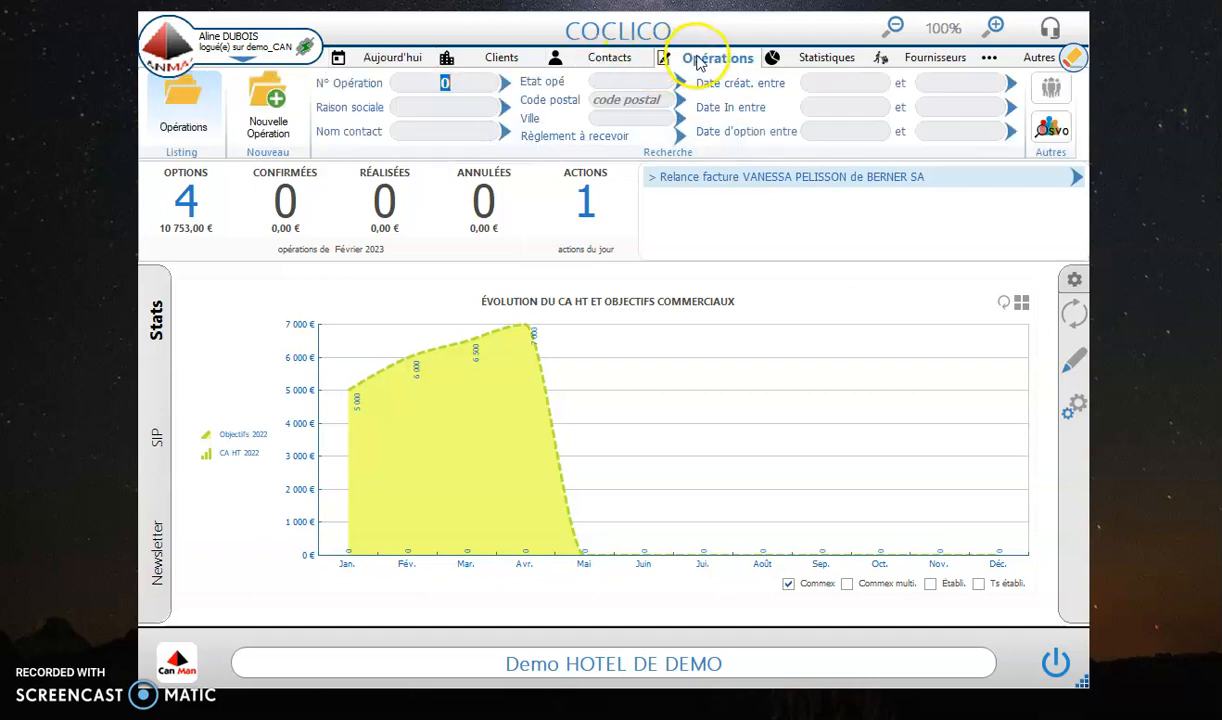
click(609, 60)
click(716, 57)
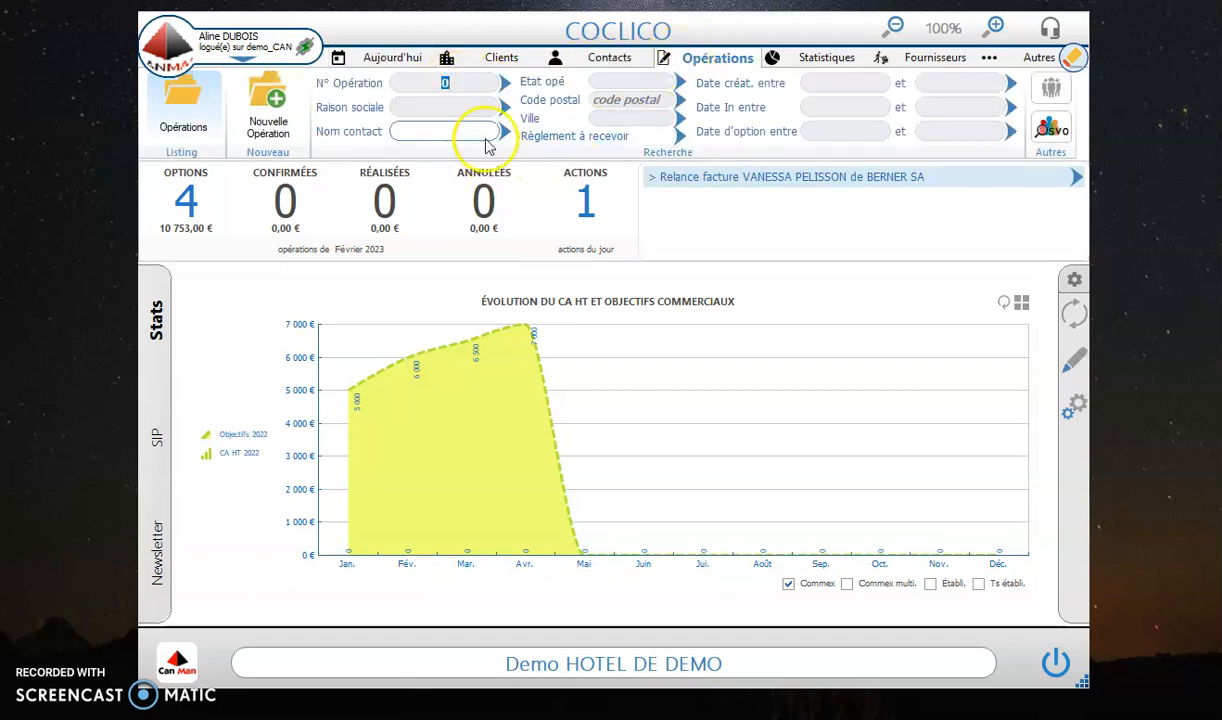
drag(470, 87, 387, 100)
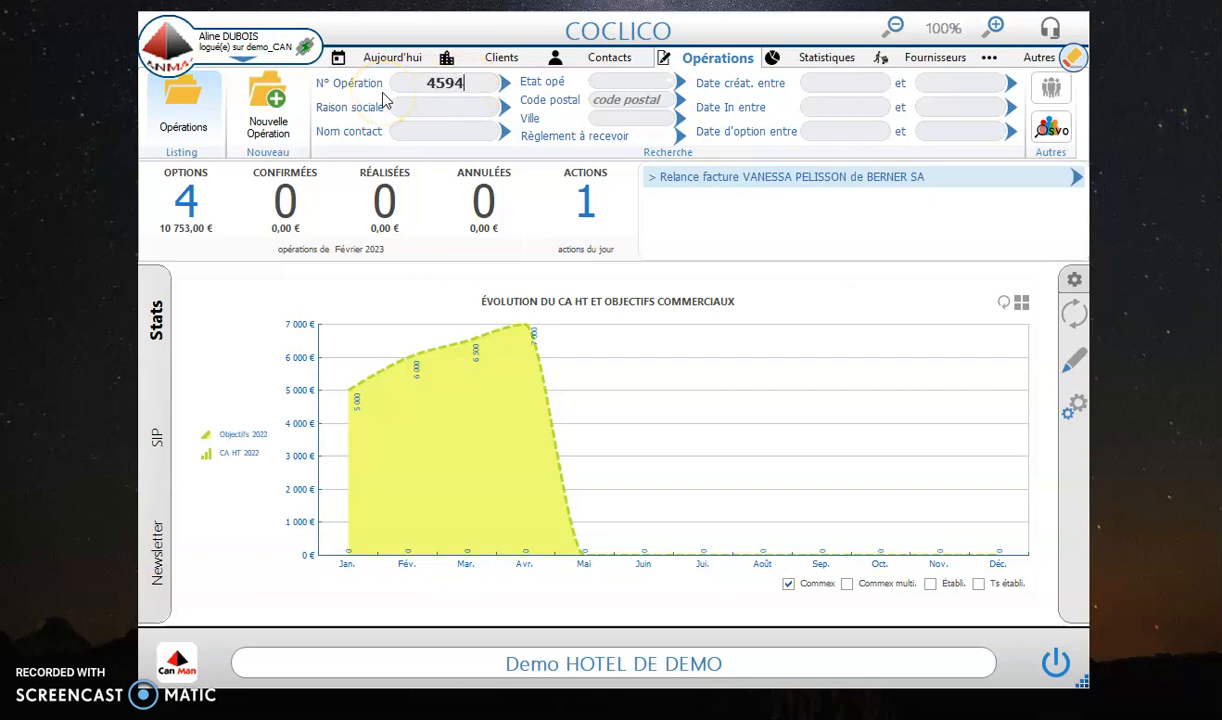
key(Return)
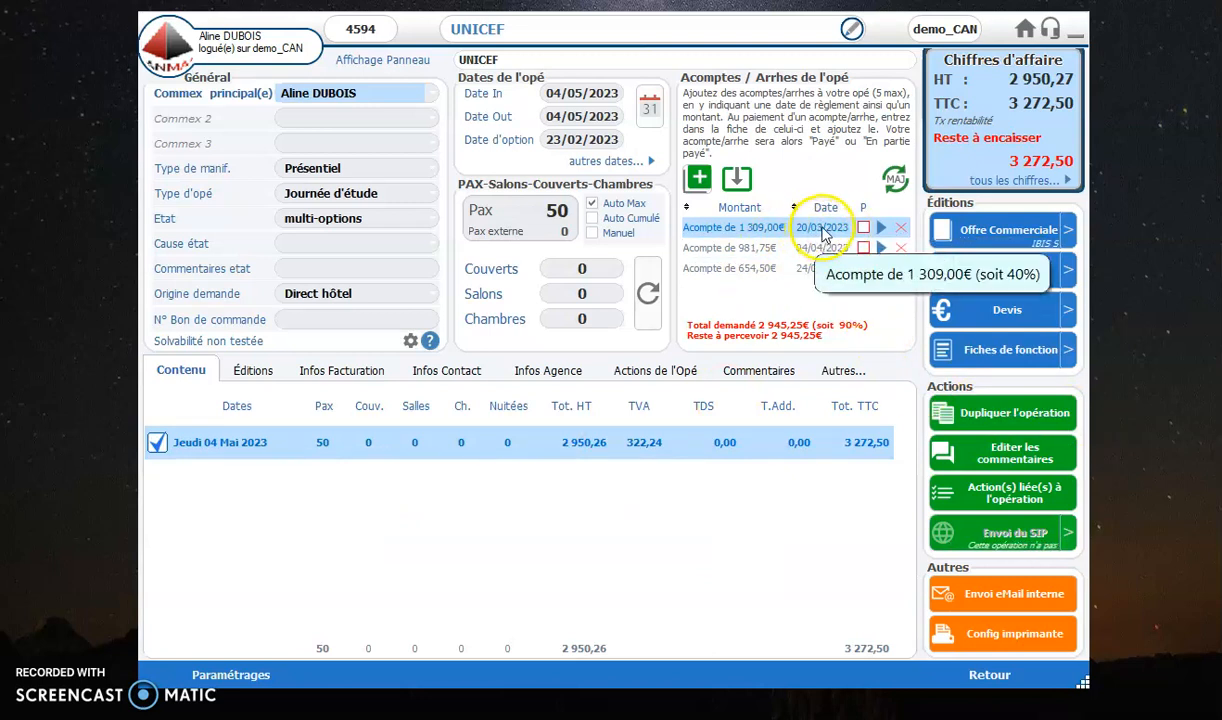
Step: Set the operation's state to confirmée and start a new payment on the deposit due 20/03/2023
click(432, 221)
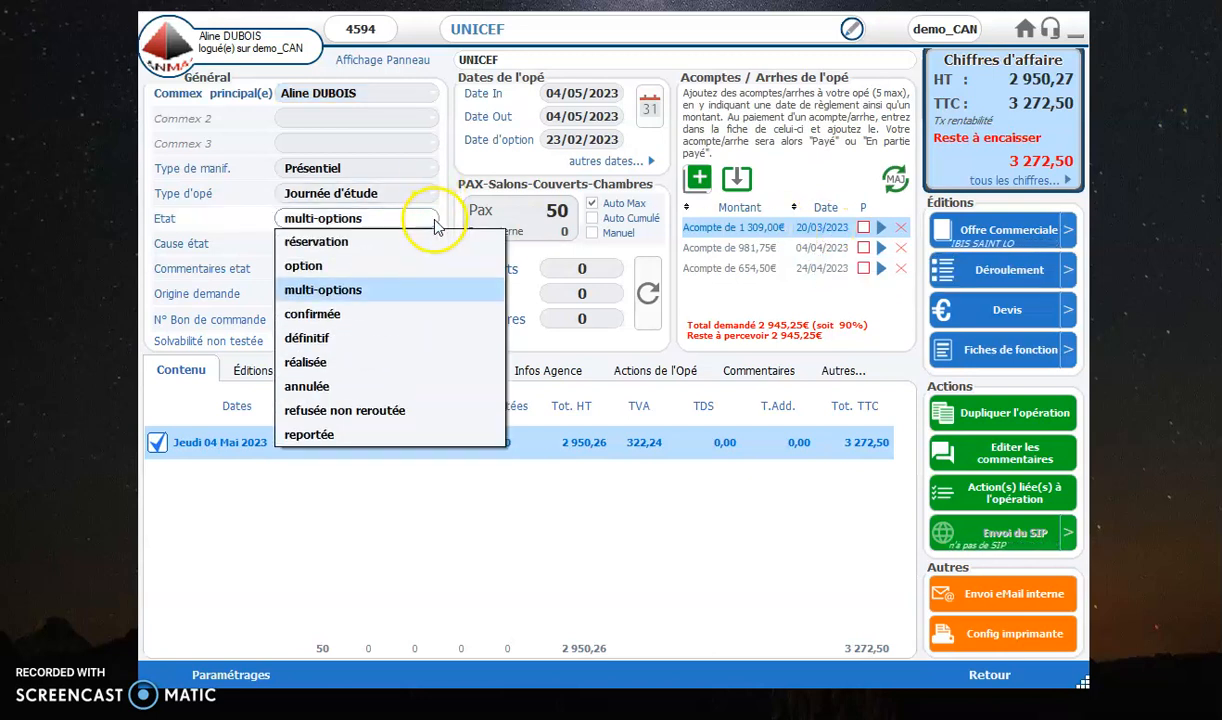
click(397, 315)
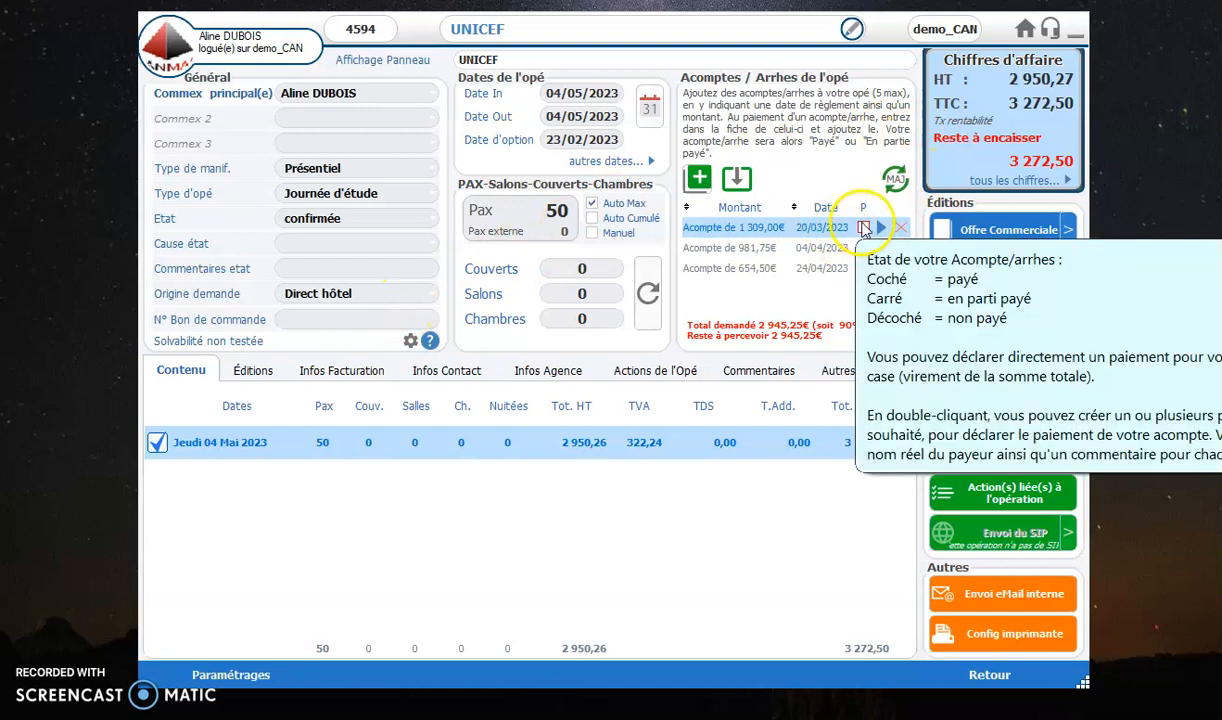
click(881, 229)
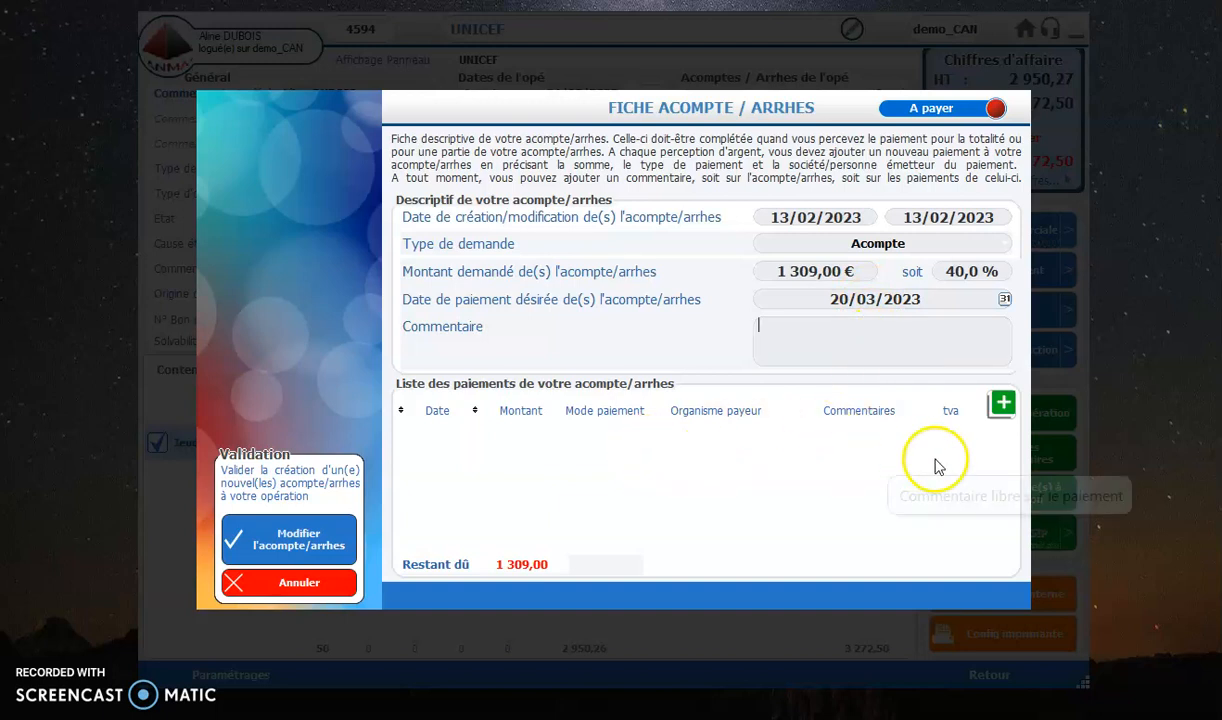
click(1003, 405)
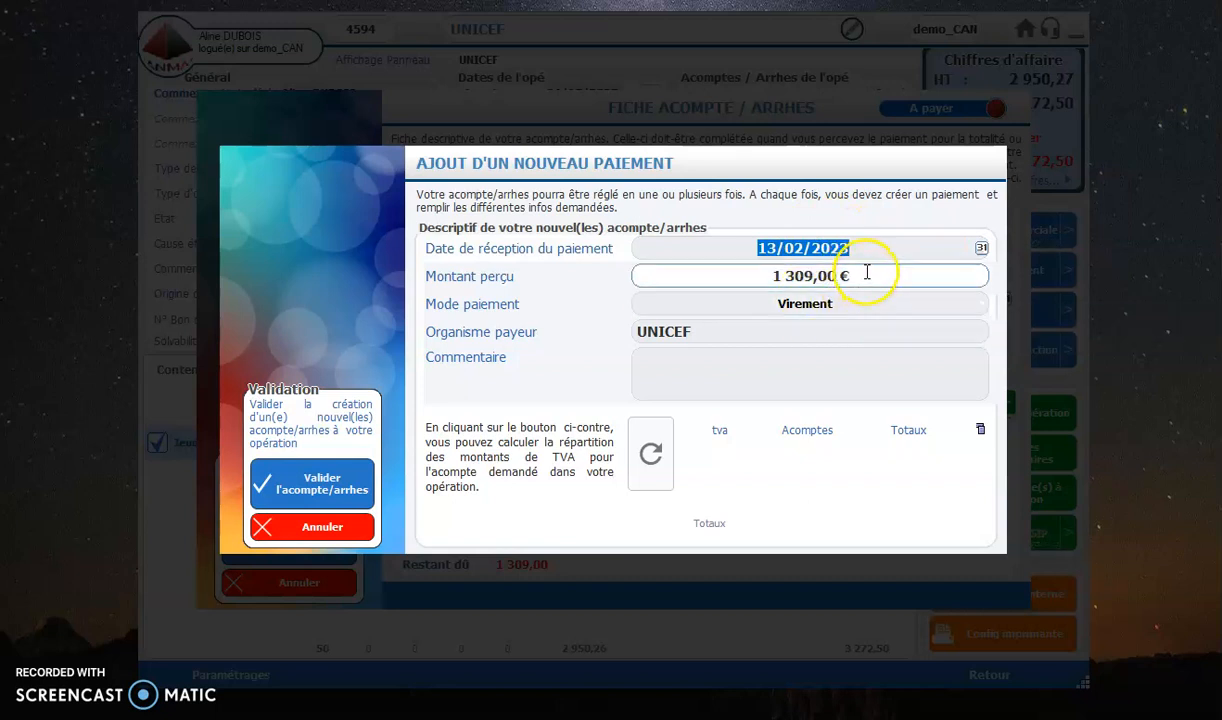
Step: Complete the new payment with payer "UNICEF - ssfr" and comment "commentaires", and calculate its VAT breakdown
click(731, 330)
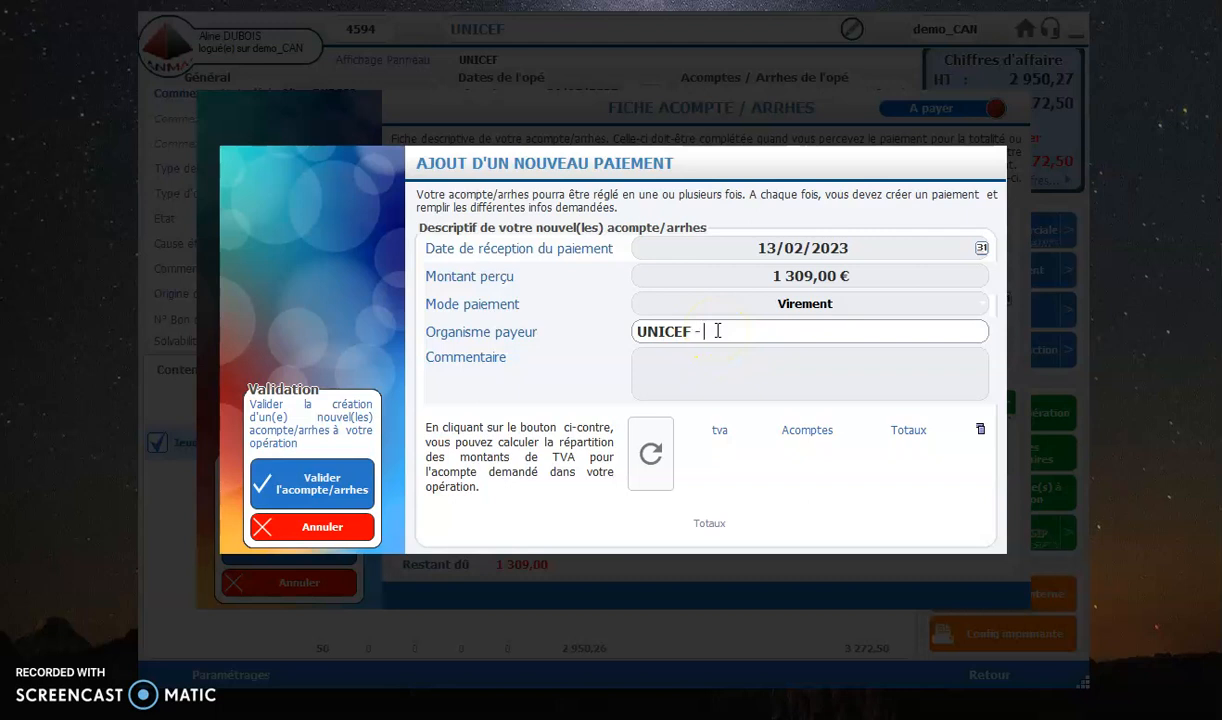
click(875, 365)
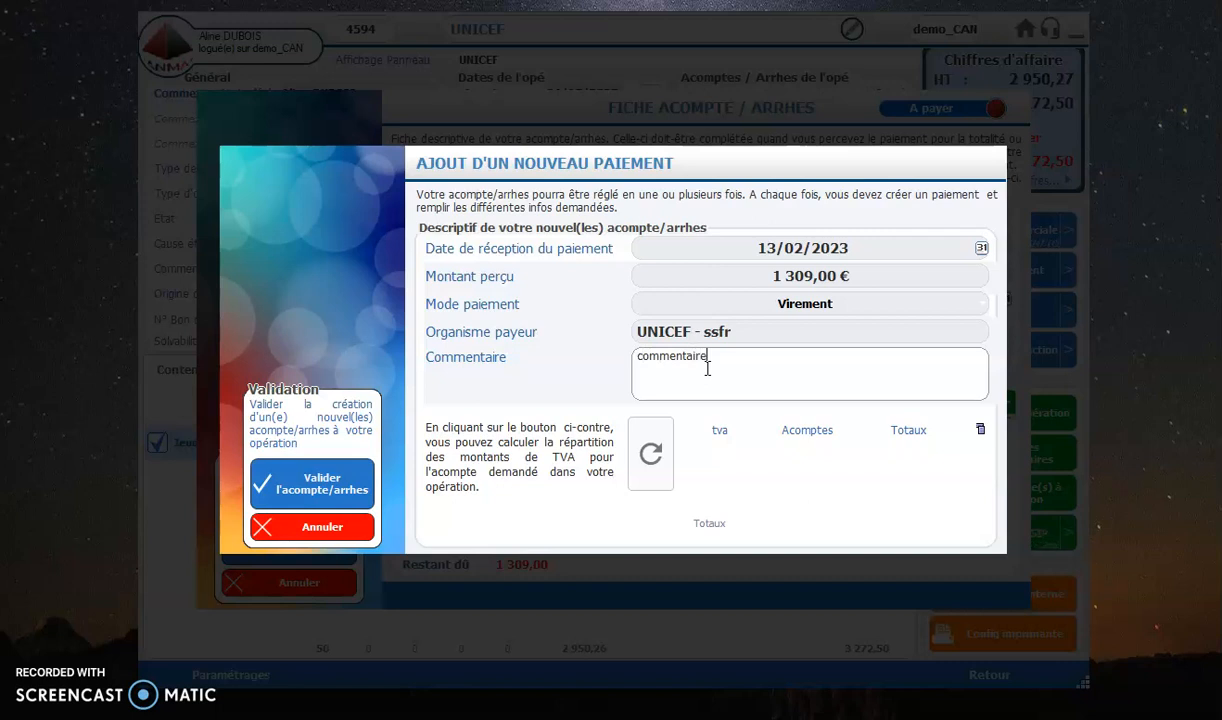
click(854, 469)
click(650, 456)
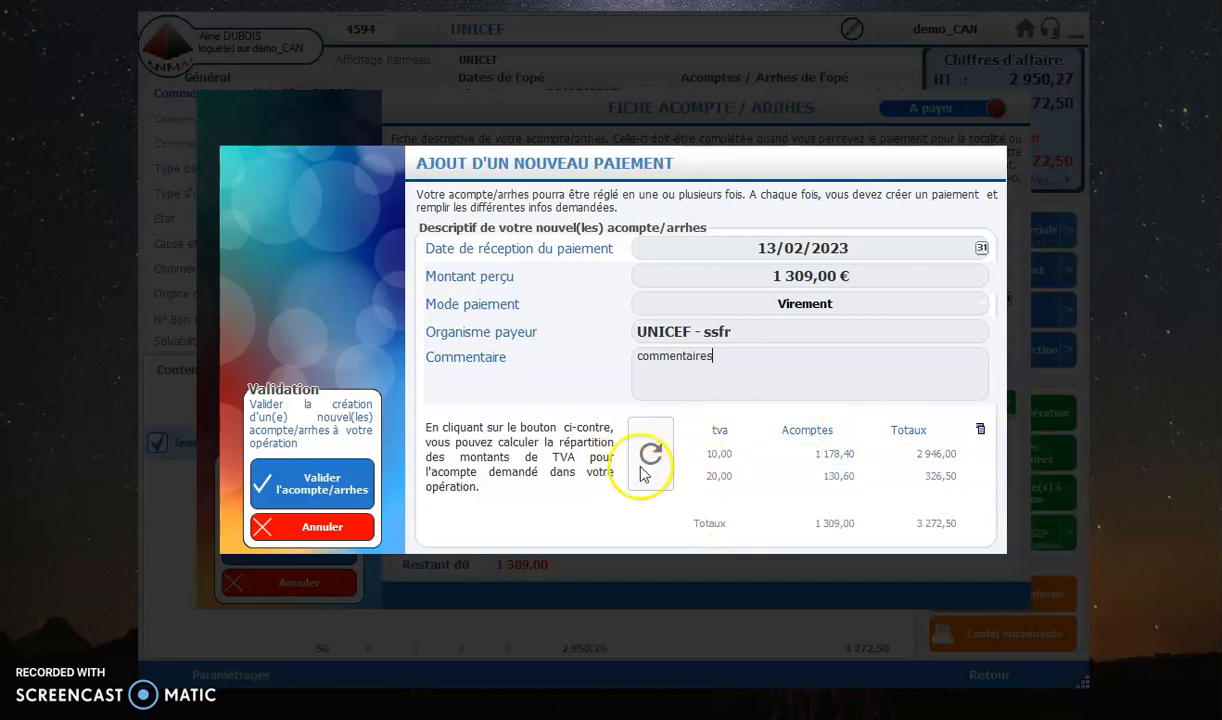
Step: Validate the new payment and save the modified deposit record
click(340, 490)
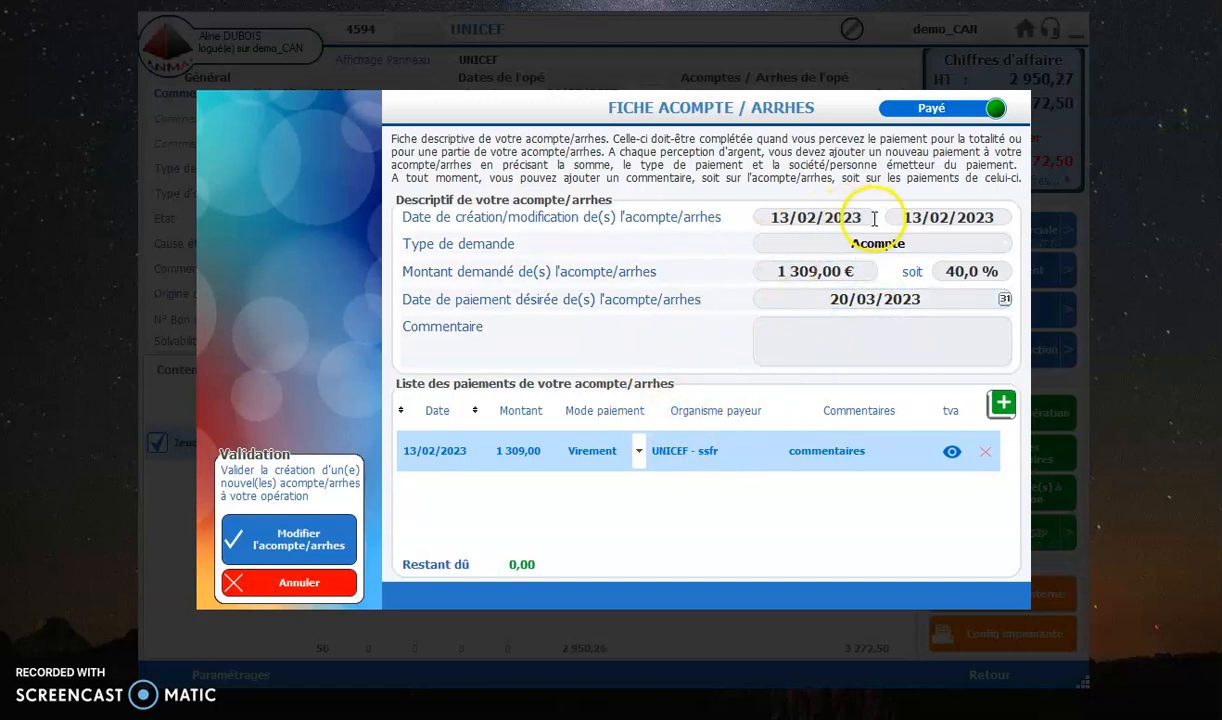
click(320, 545)
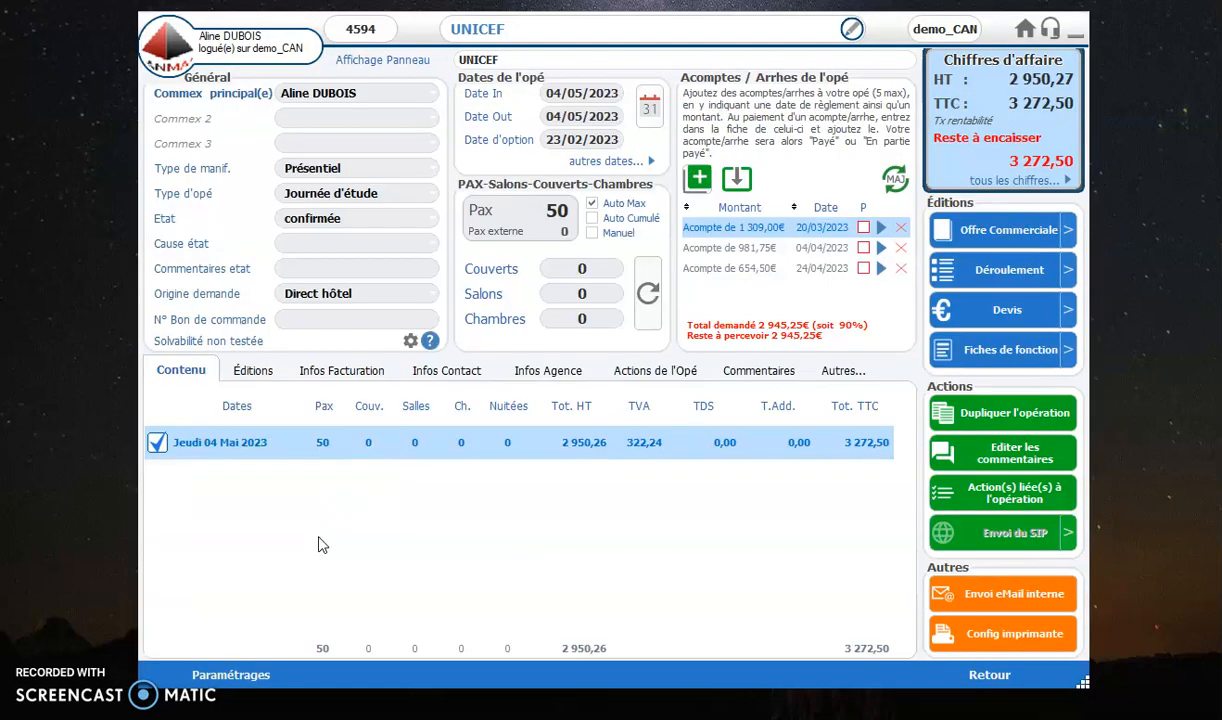
mouse_move(866, 229)
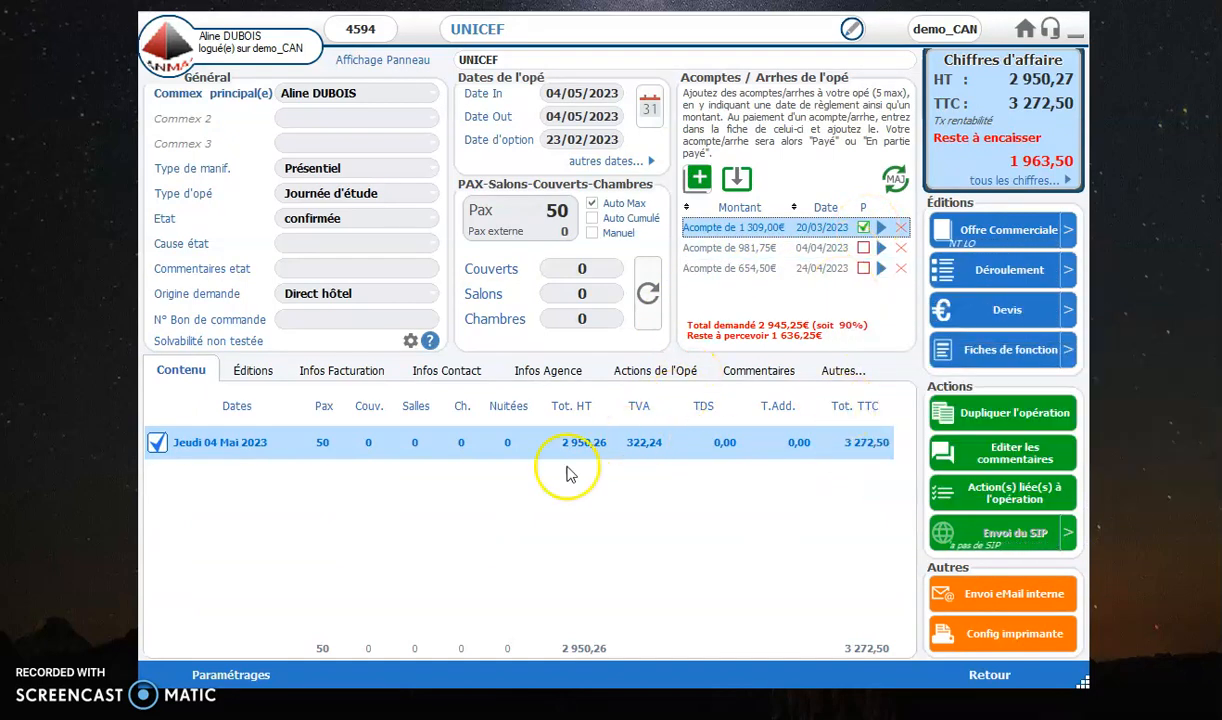
Step: In the details for Jeudi 04 Mai 2023, set the Forfait Journée d'Etude quantity to 56
click(246, 453)
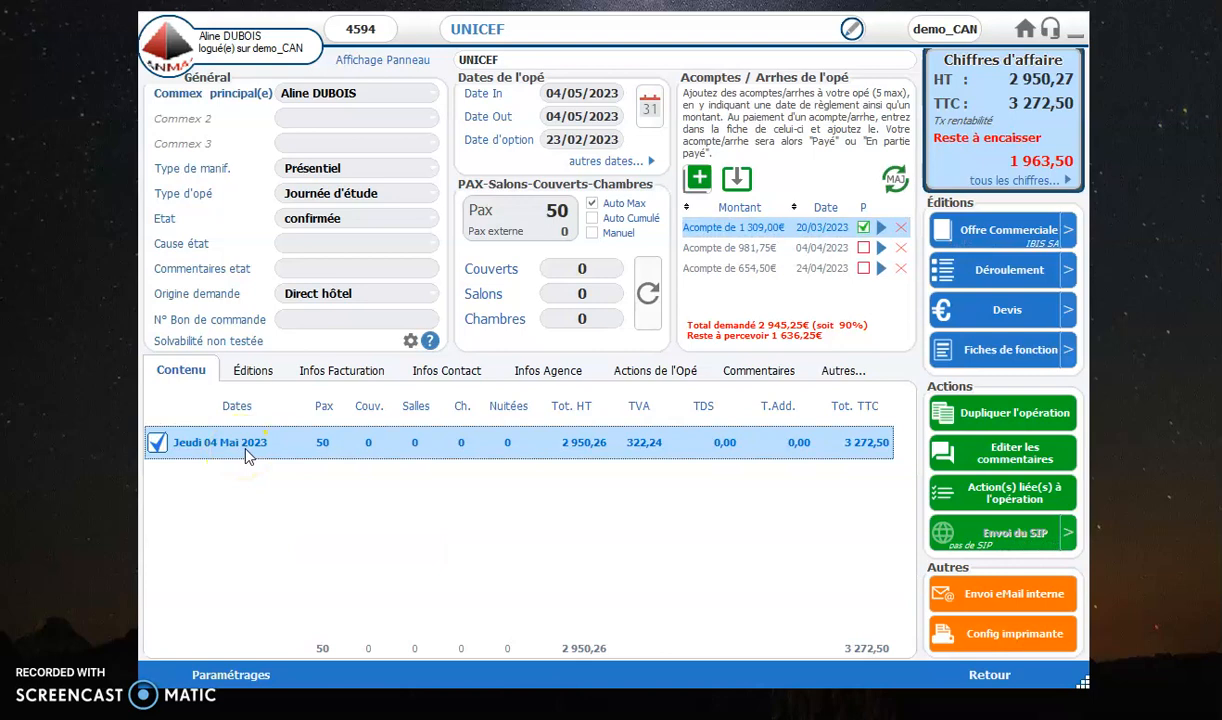
double_click(246, 453)
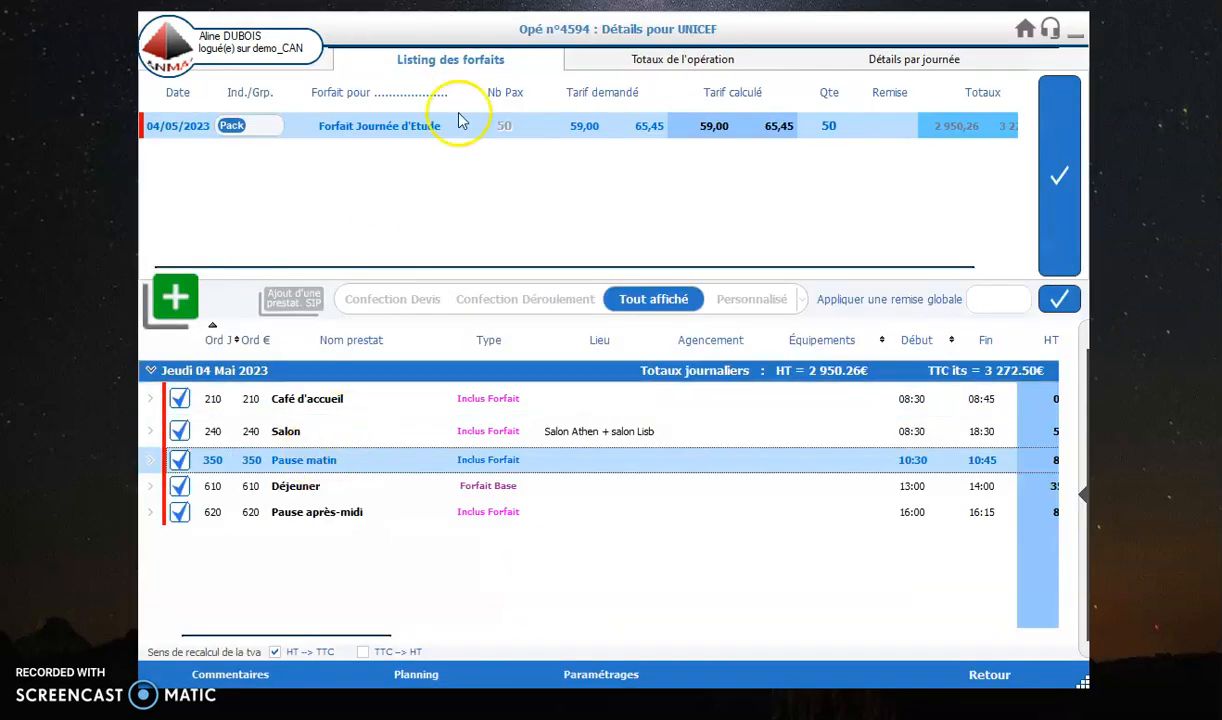
click(683, 59)
click(400, 55)
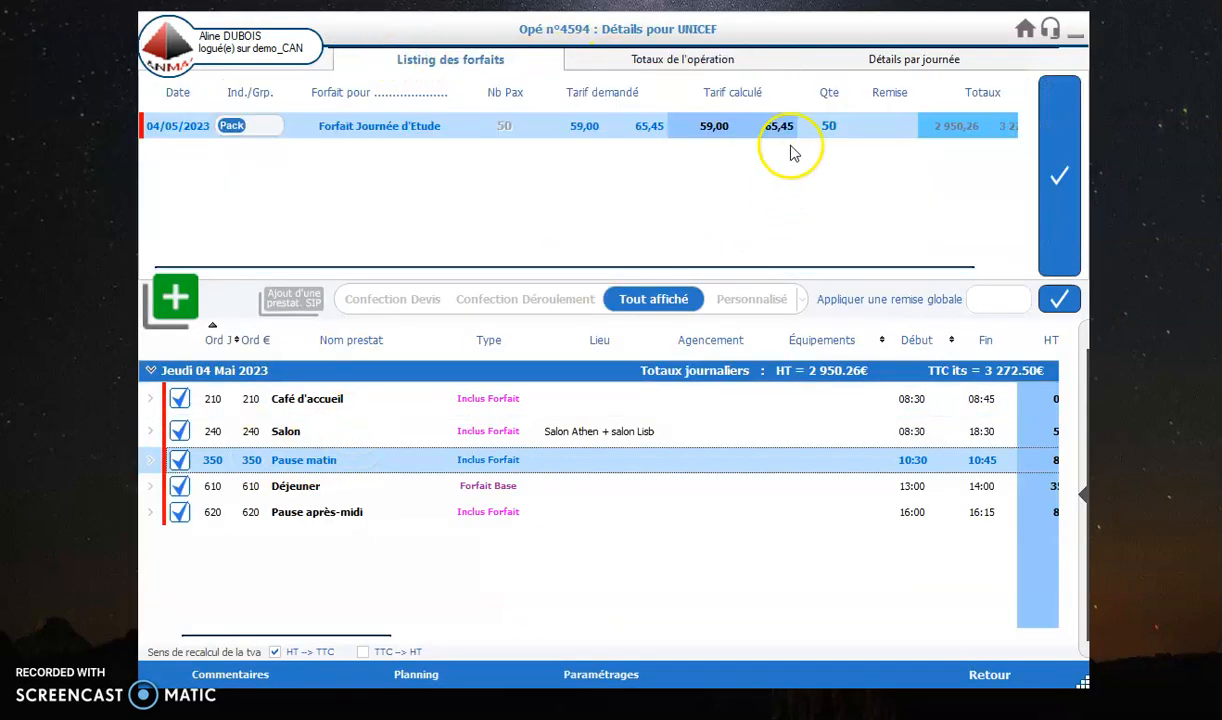
click(829, 128)
click(829, 127)
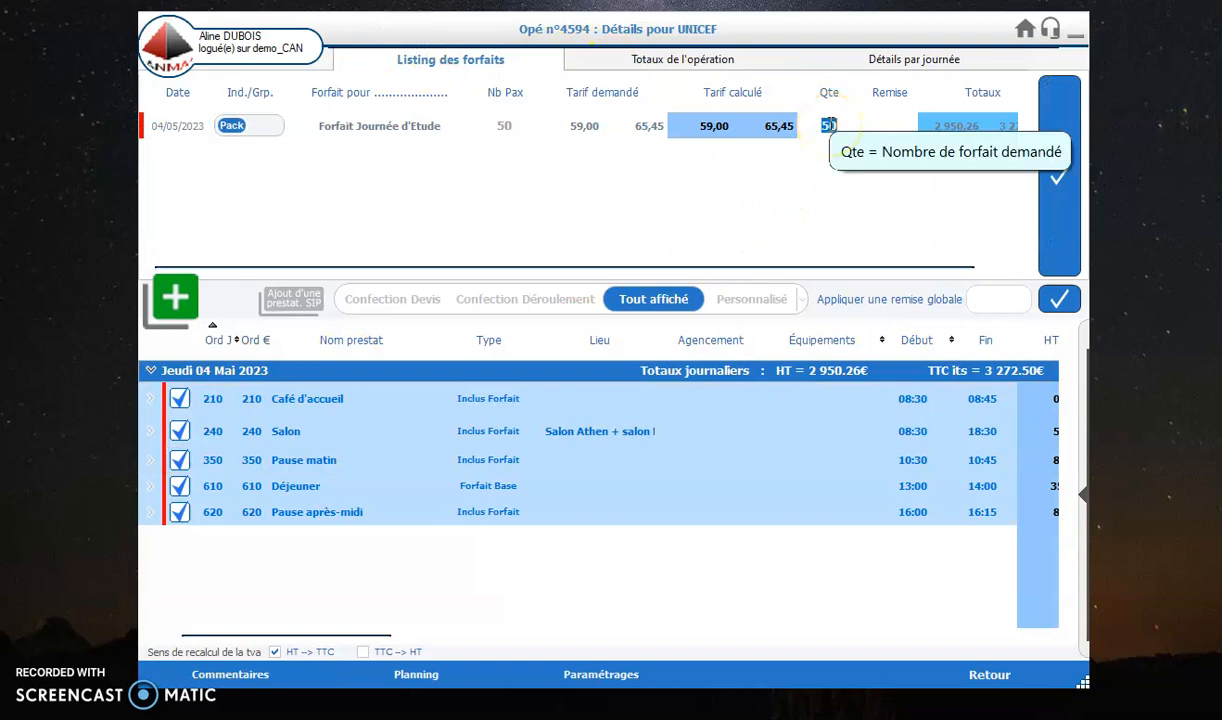
text(56)
key(Tab)
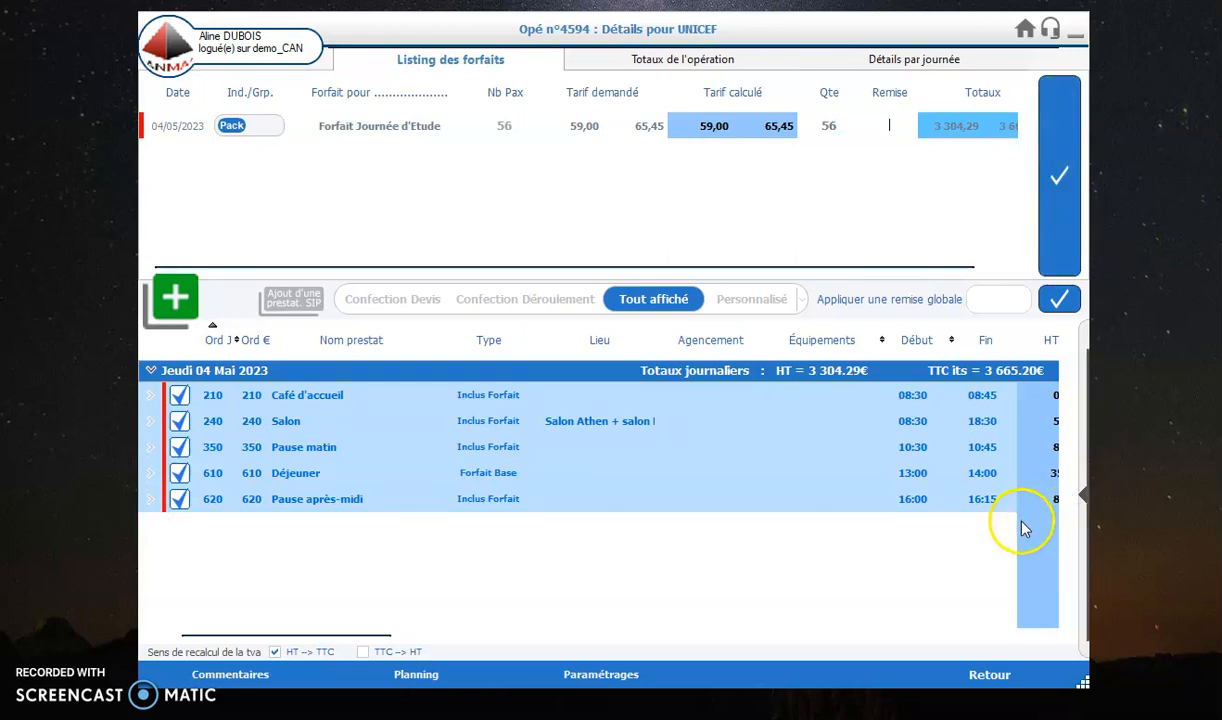
Step: Return to the operation sheet and update its unpaid deposits to match the operation's amount
click(996, 676)
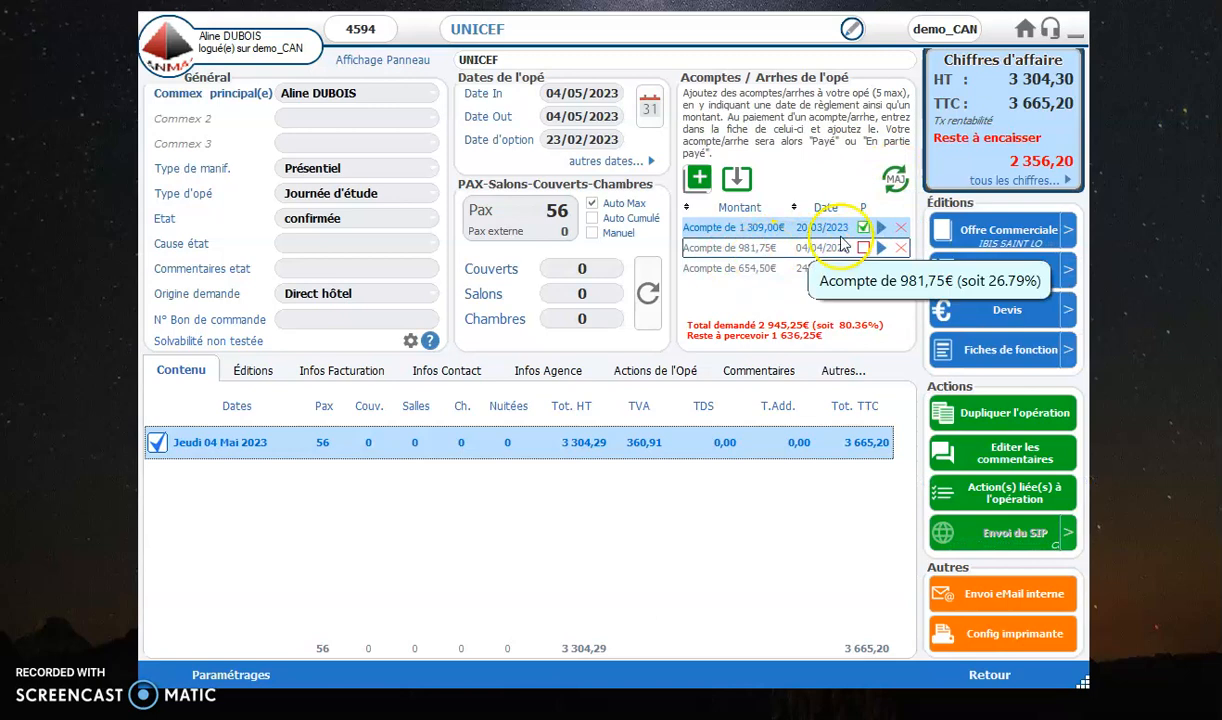
click(897, 179)
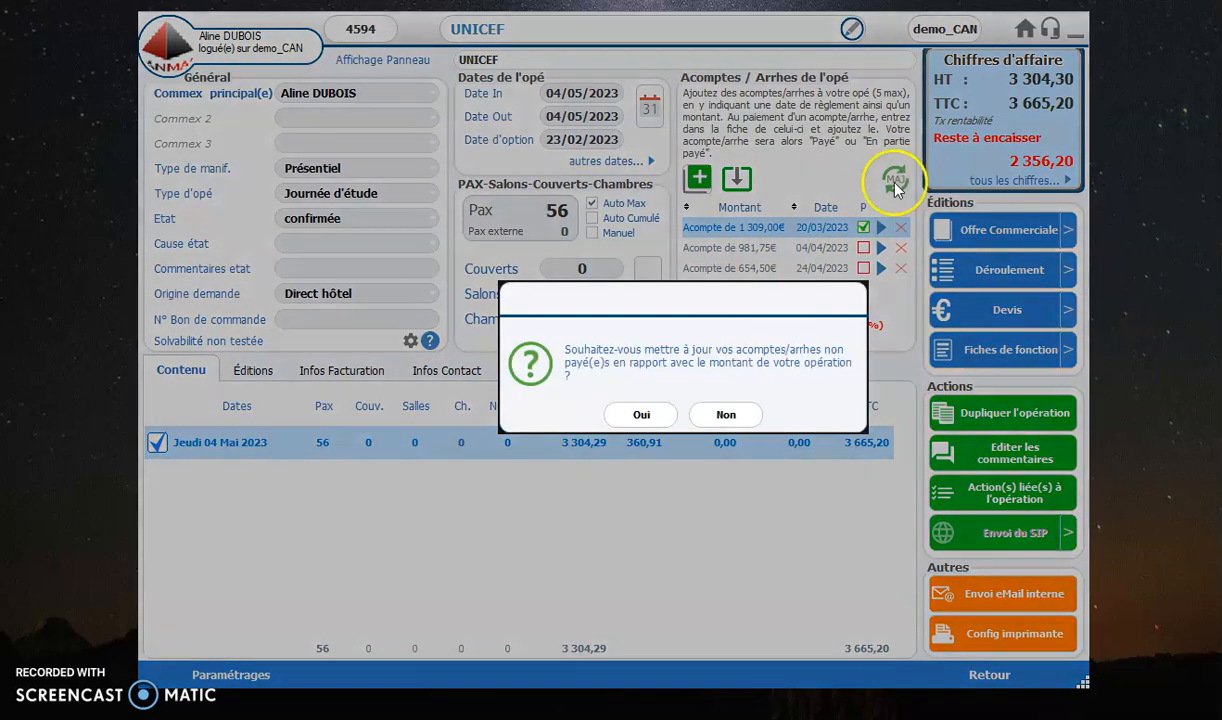
click(643, 414)
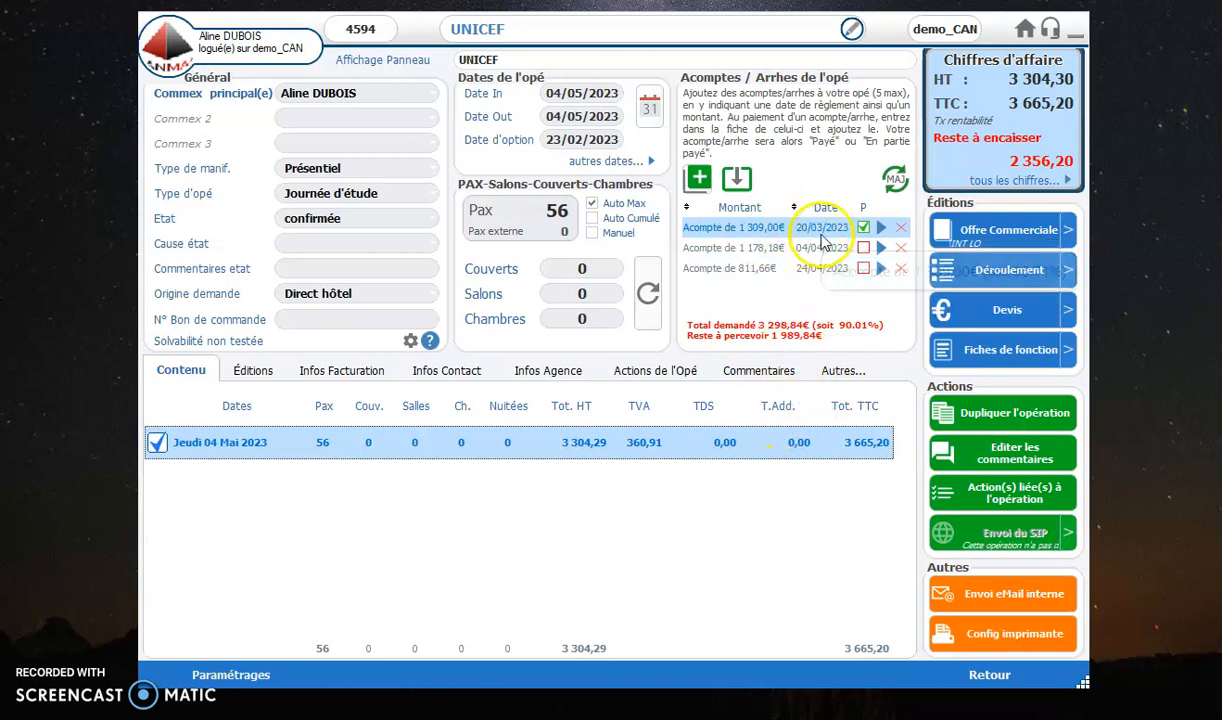
Step: Leave the operation and open the Acomptes/Arrhes listing from today's tools on the home screen
click(990, 677)
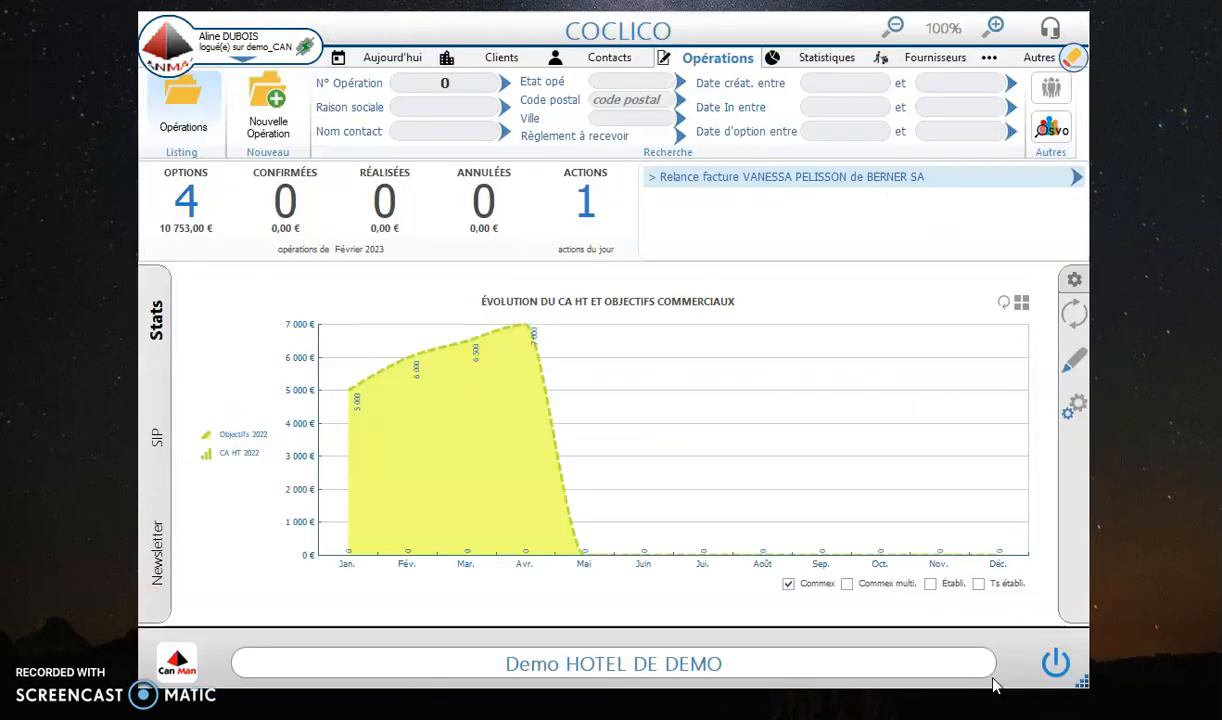
click(485, 59)
click(392, 60)
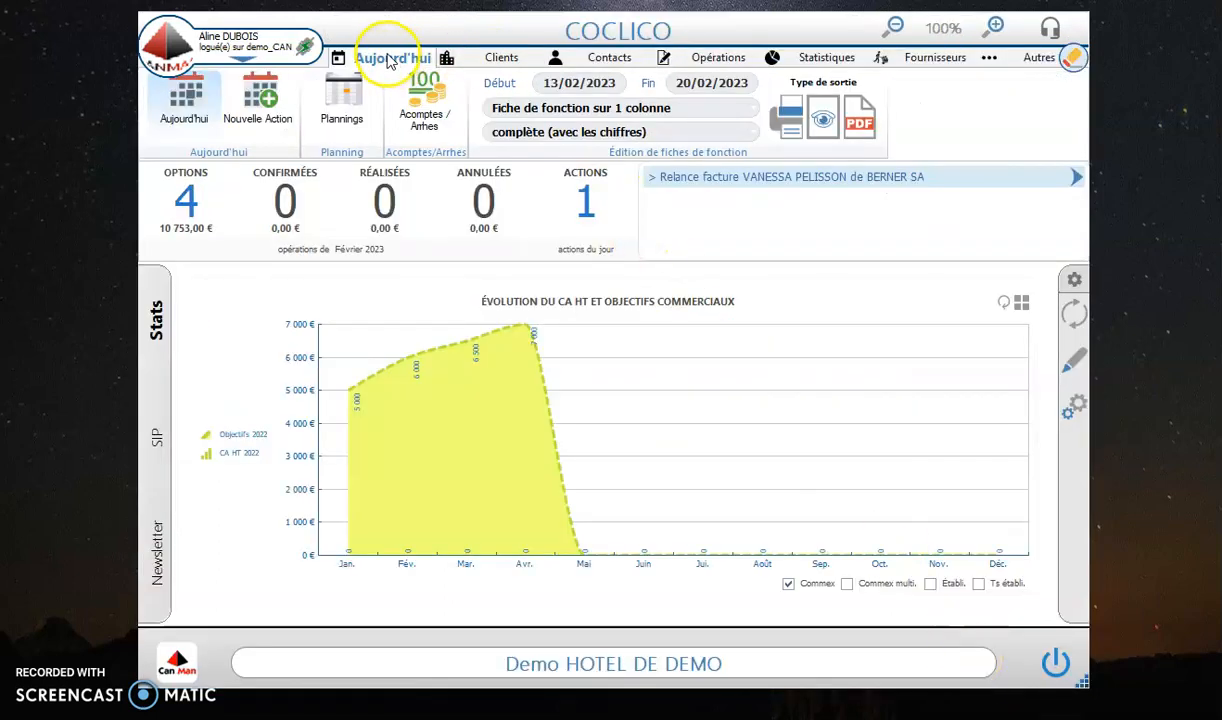
click(430, 124)
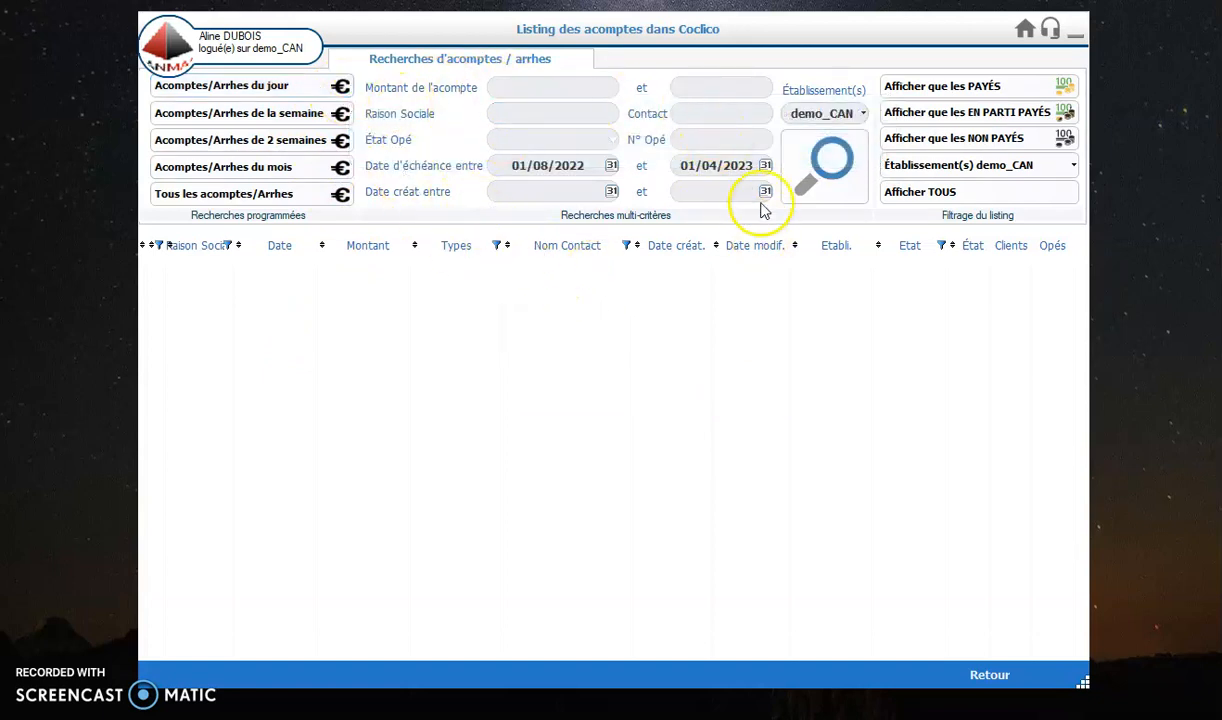
Step: Filter the deposit listing to paid deposits only and examine the due date and company name search criteria
click(976, 87)
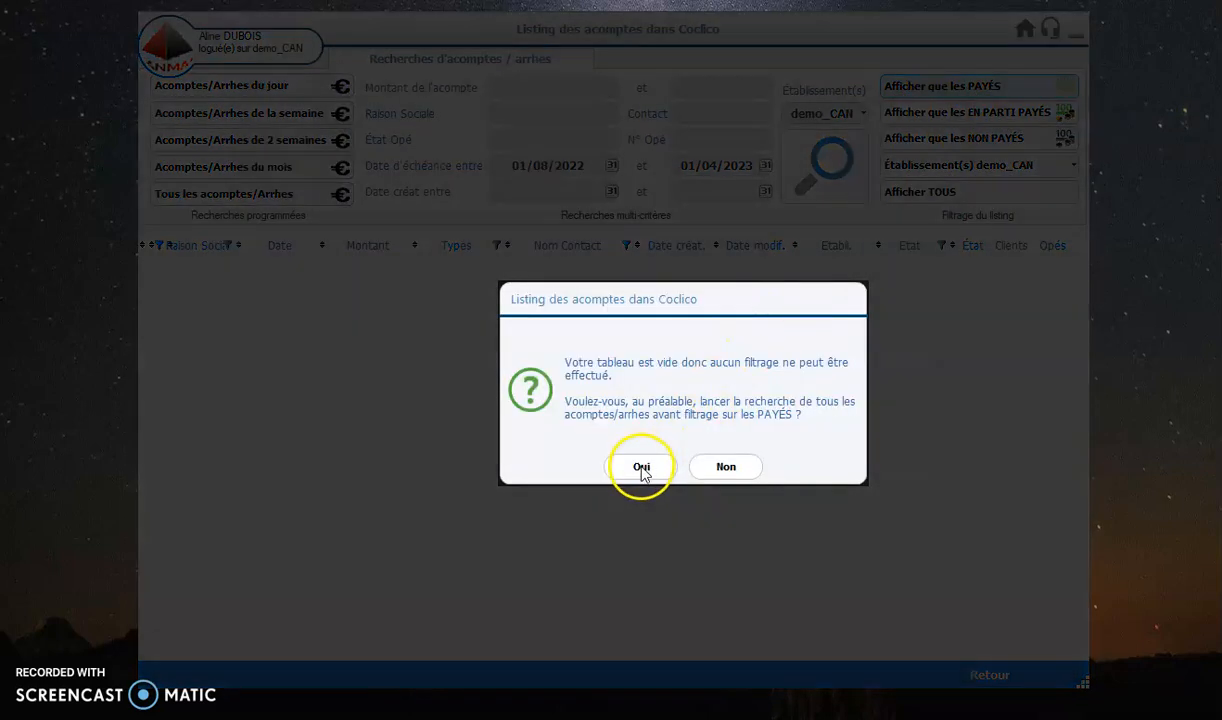
click(639, 465)
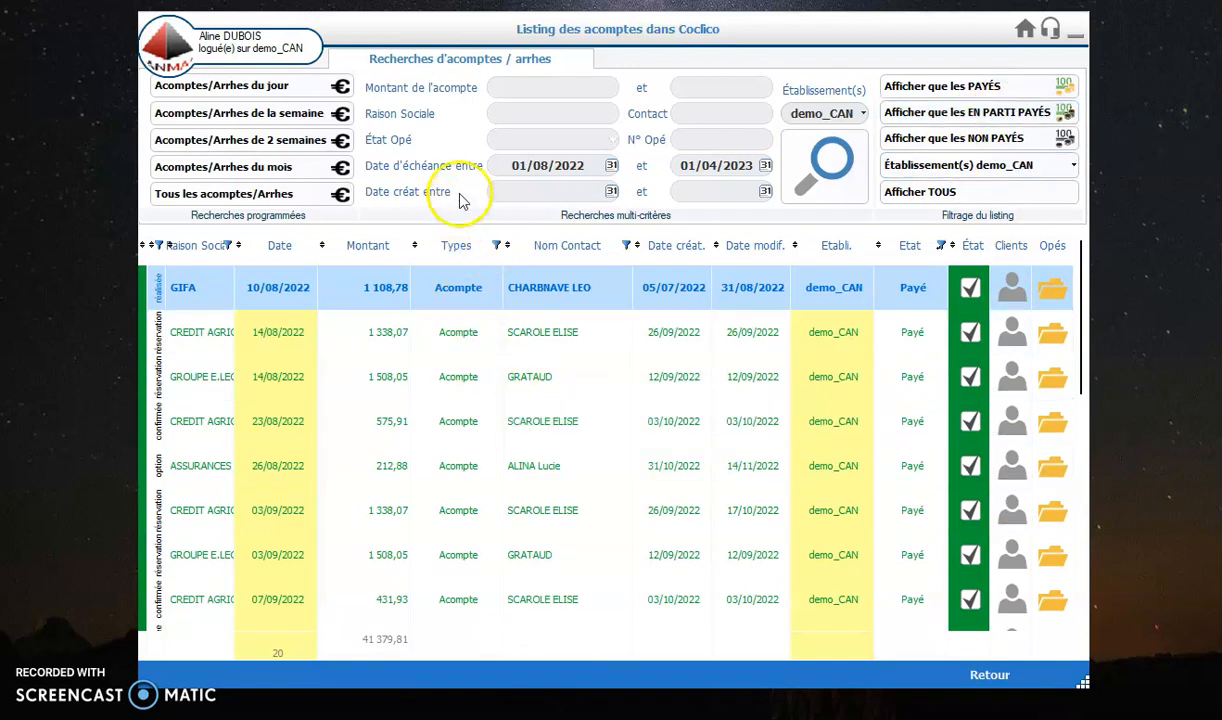
click(577, 167)
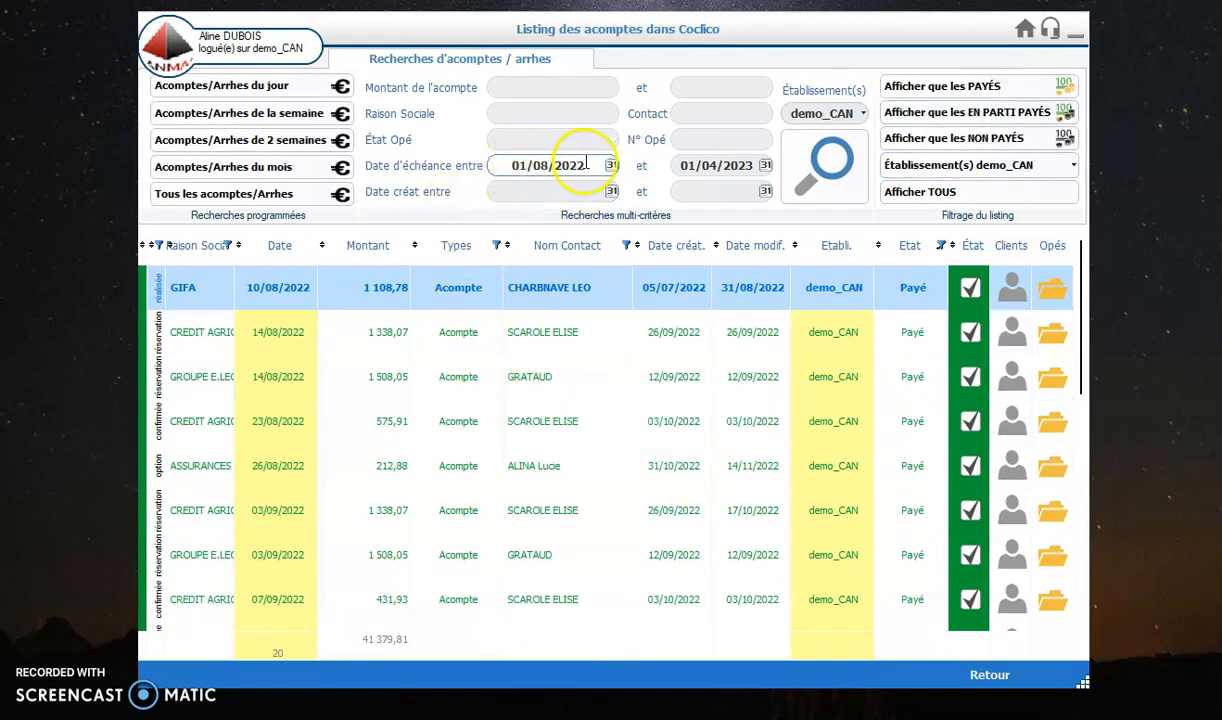
click(519, 115)
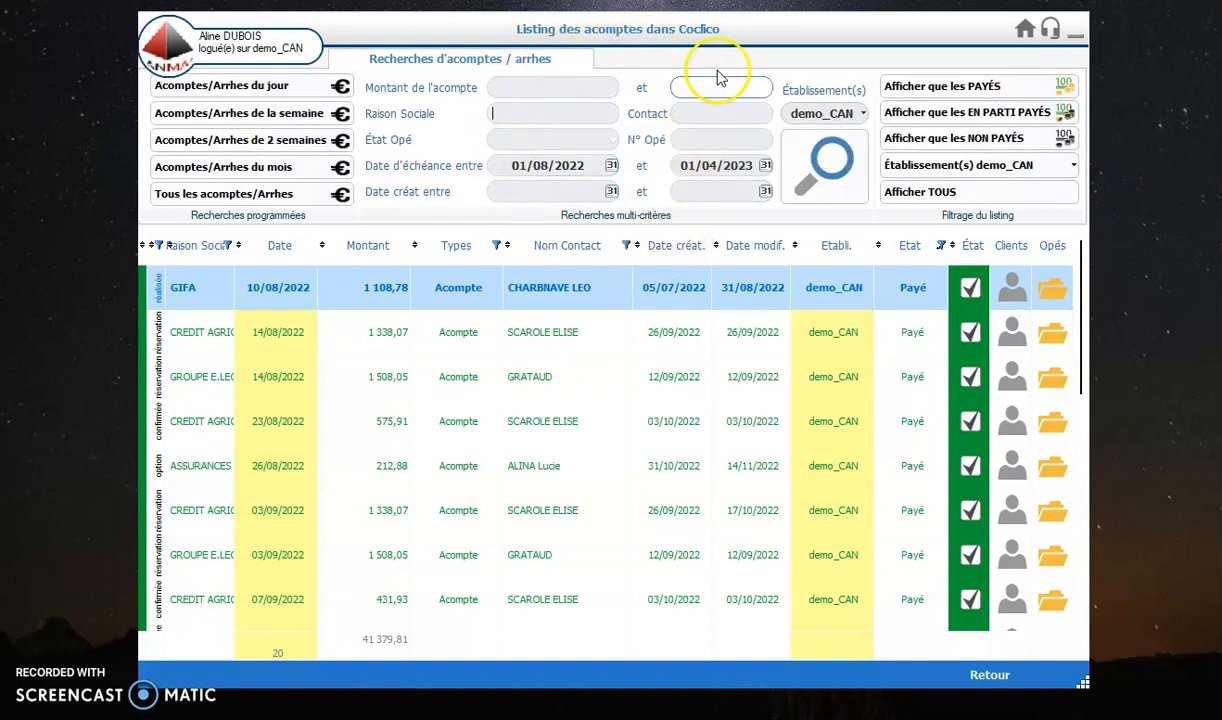
Step: Show all deposits in the listing and review the paid and unpaid entries
click(915, 192)
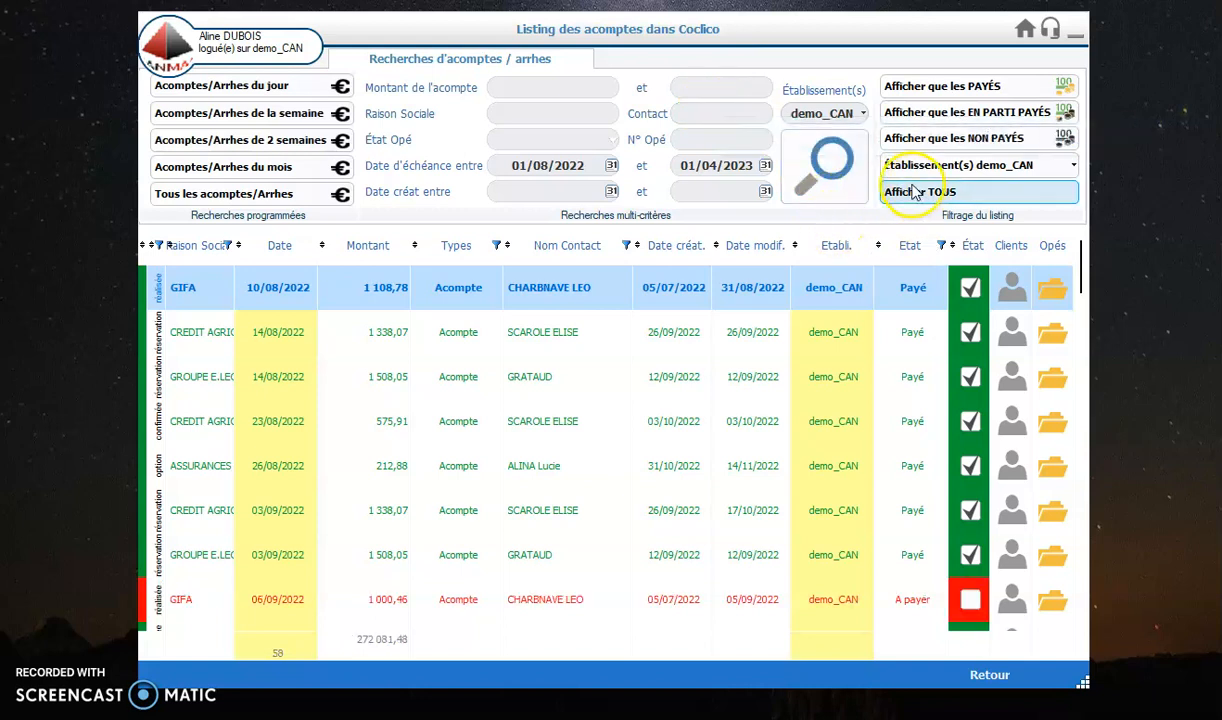
scroll(905, 300, down, 5)
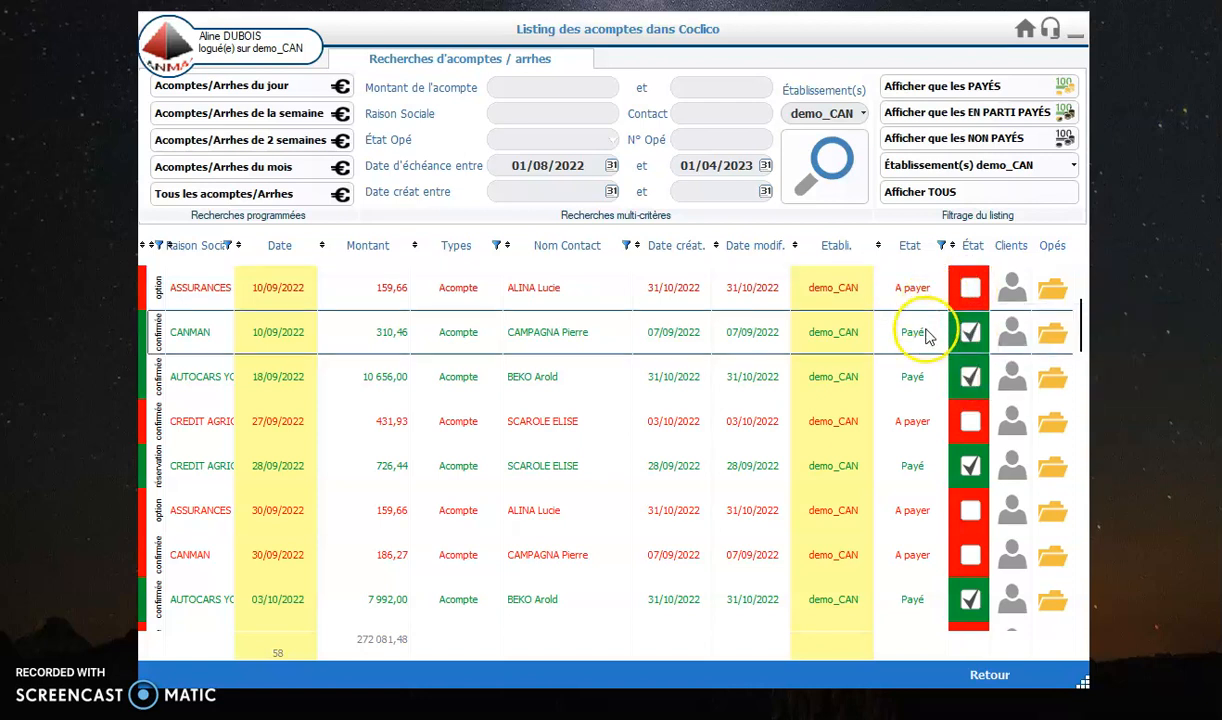
scroll(940, 375, down, 10)
scroll(945, 400, up, 12)
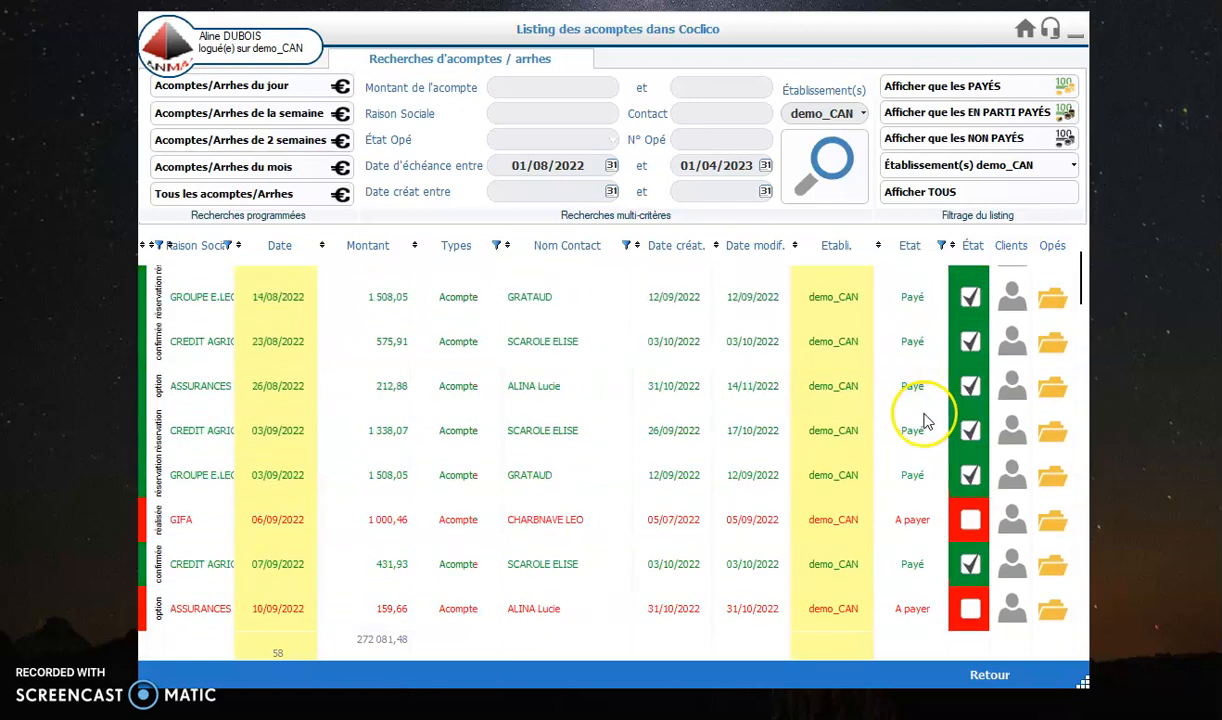
scroll(925, 422, up, 2)
scroll(930, 425, down, 10)
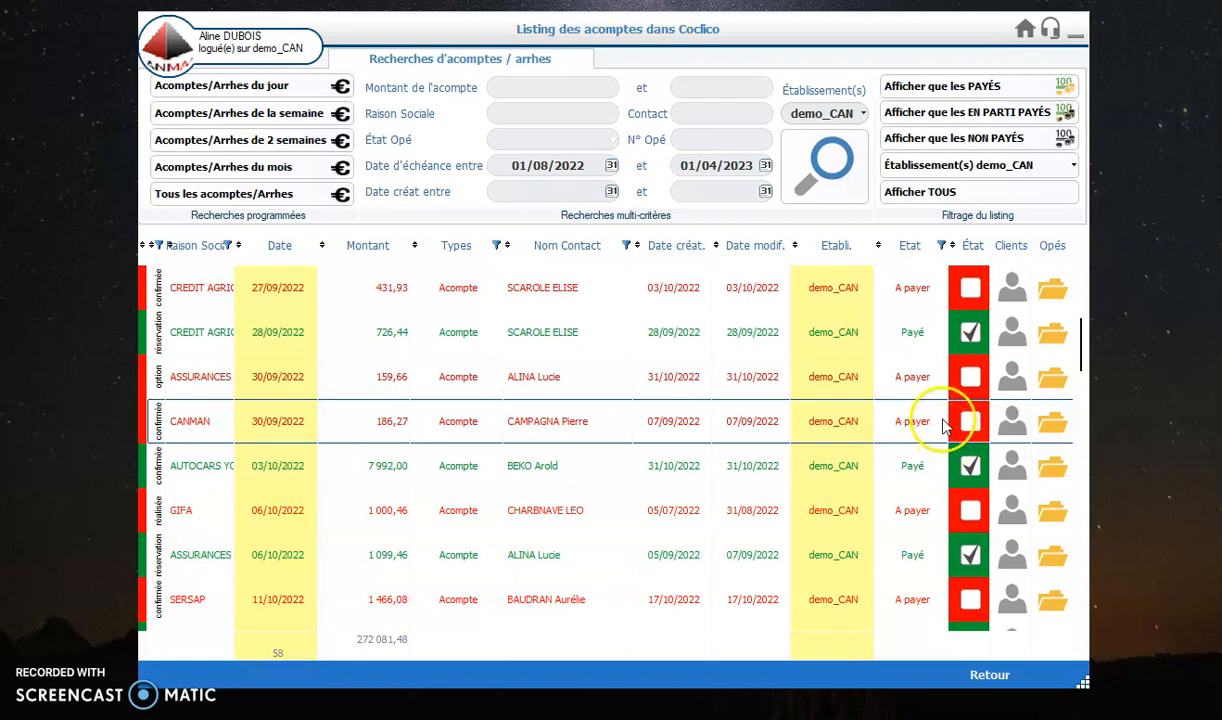
Step: Open the operation sheet linked to the ASSURANCES LOYALES deposit of 159,66 due 30/09/2022
click(940, 458)
click(921, 440)
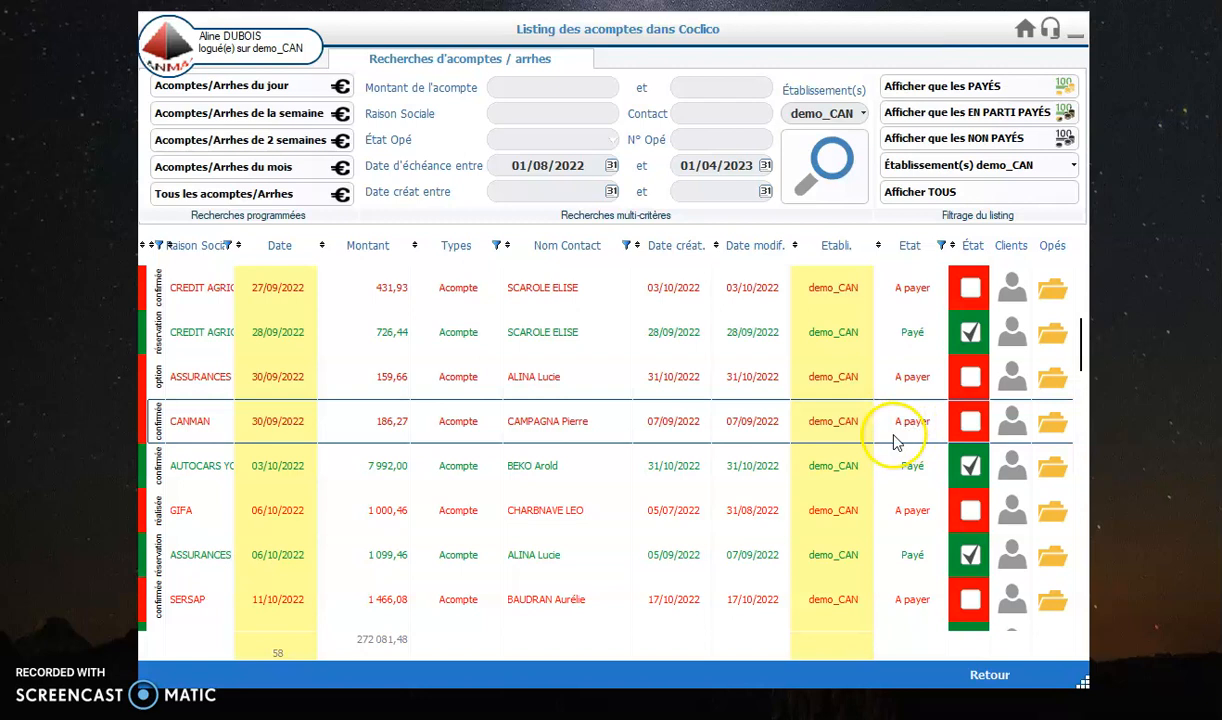
click(787, 381)
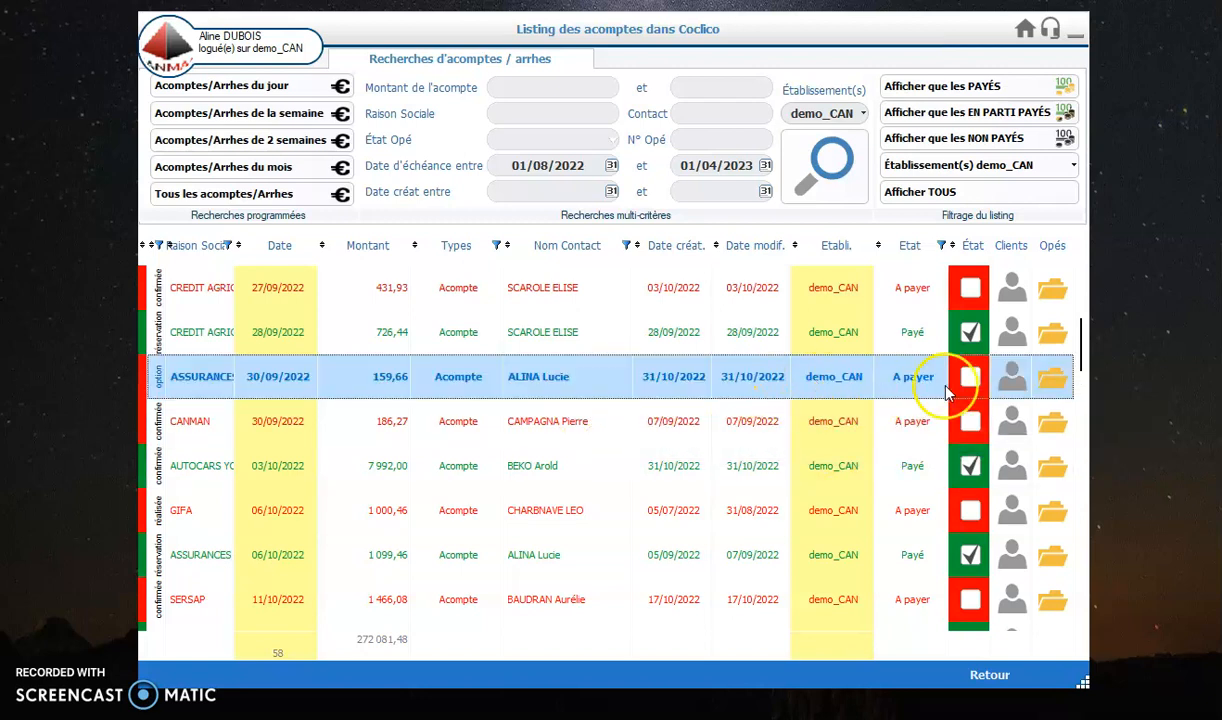
click(1051, 383)
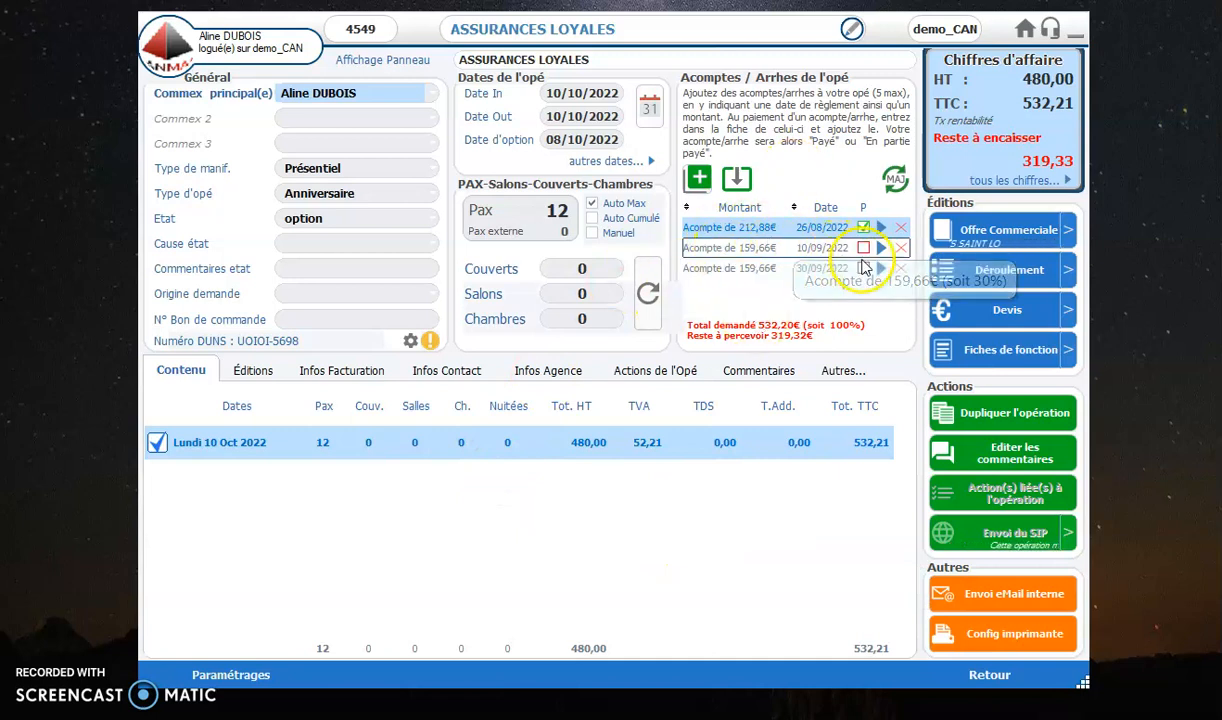
Step: Record a 100 € Virement payment from ASSURANCES LOYALES dated 13/02/2023 on the deposit due 10/09/2022 and save the deposit
click(848, 248)
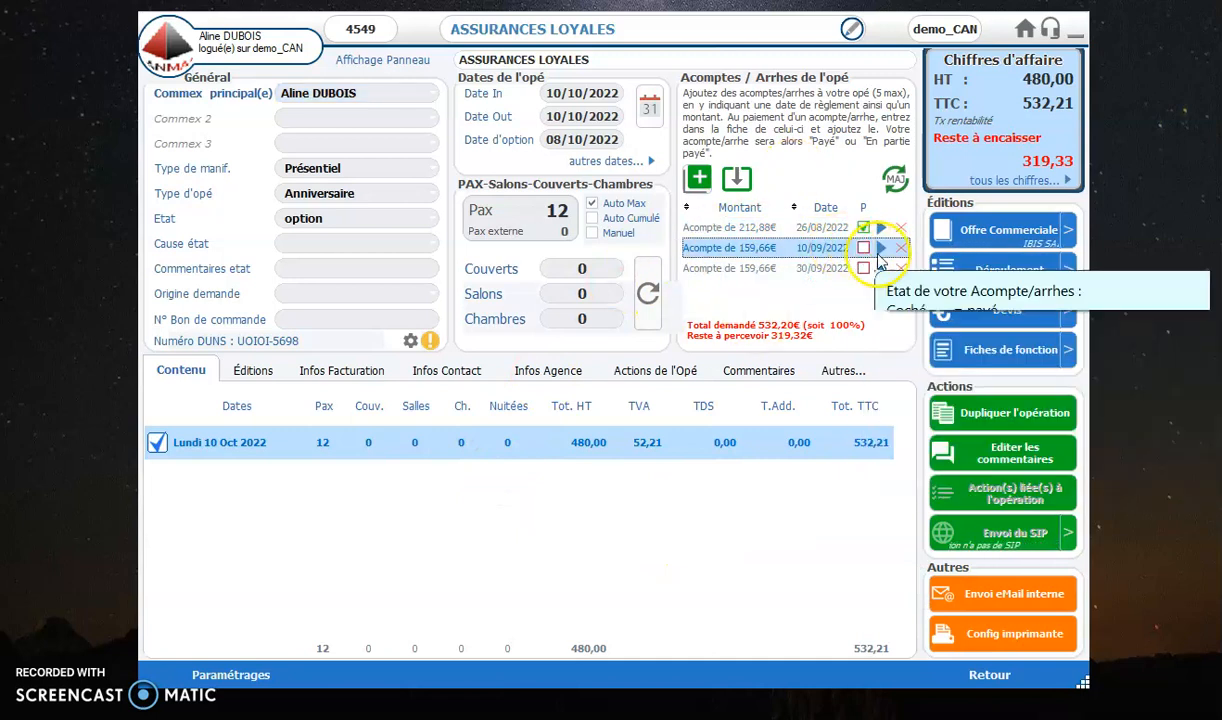
click(881, 249)
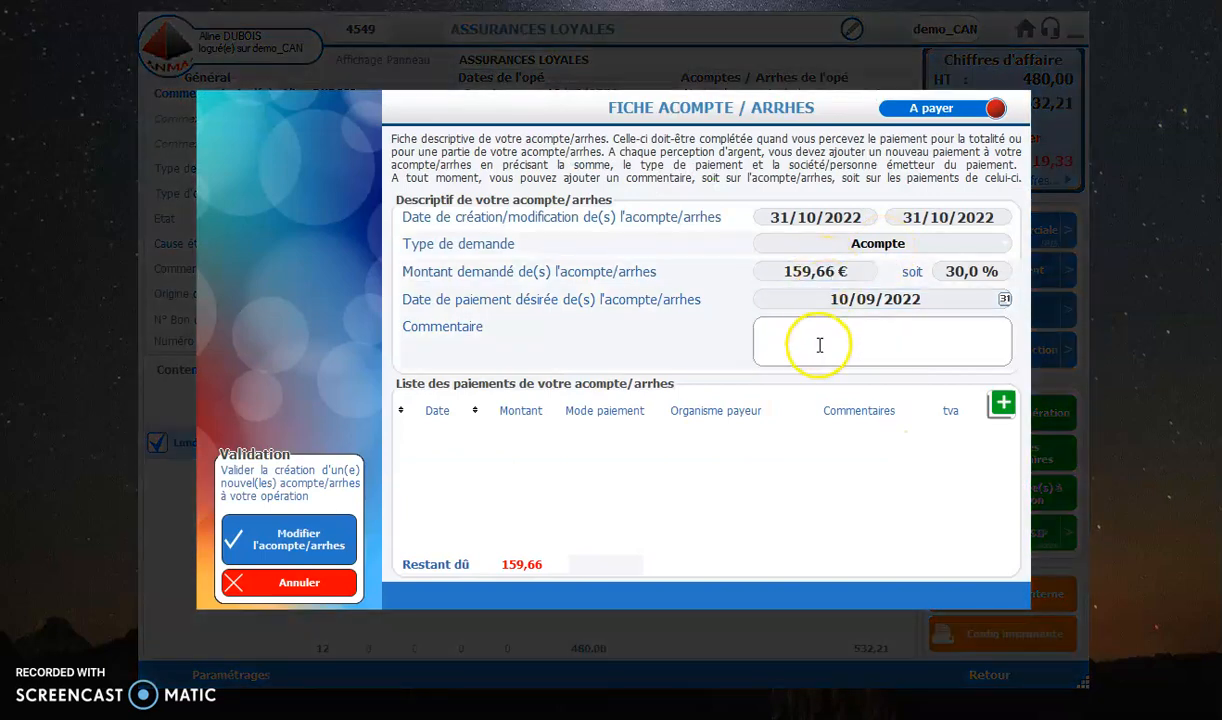
click(1001, 404)
click(817, 282)
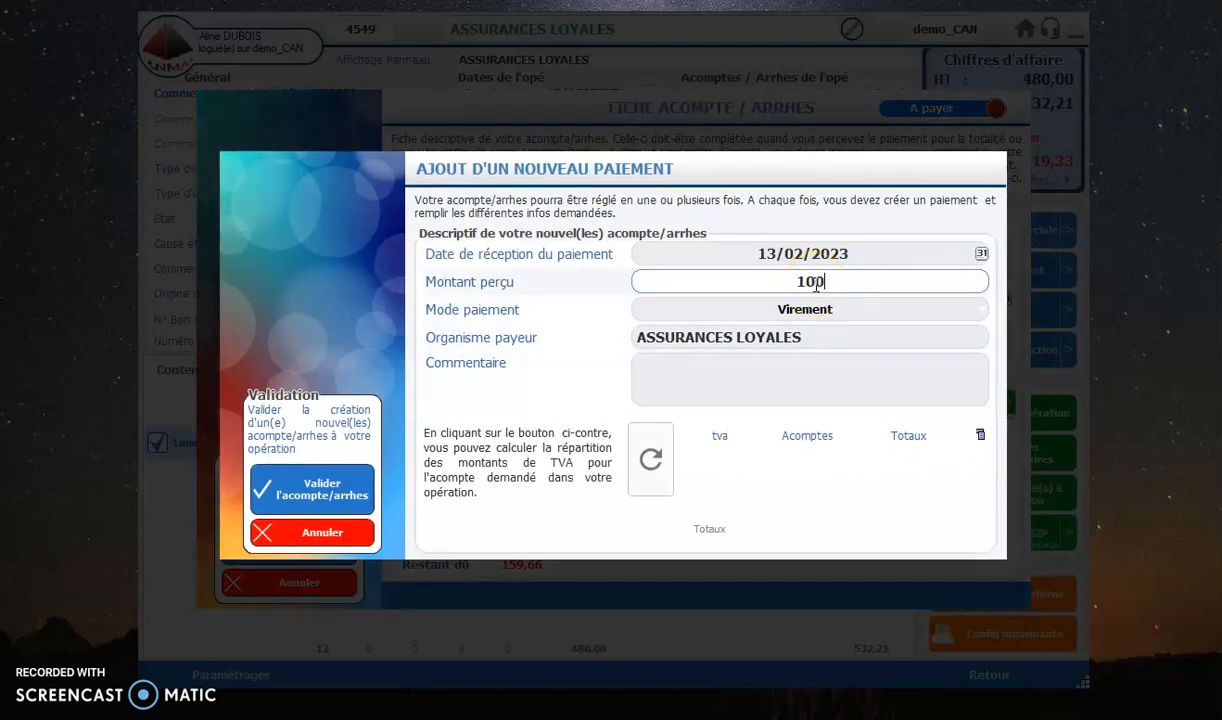
click(742, 483)
click(314, 487)
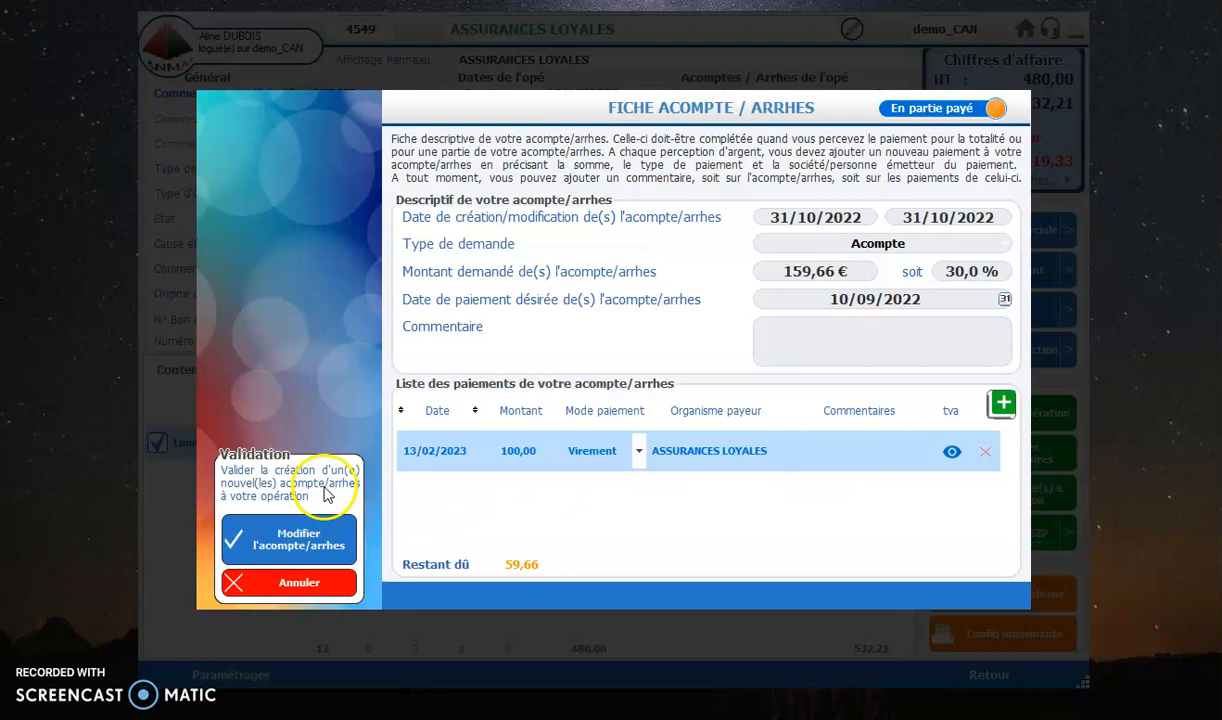
click(298, 540)
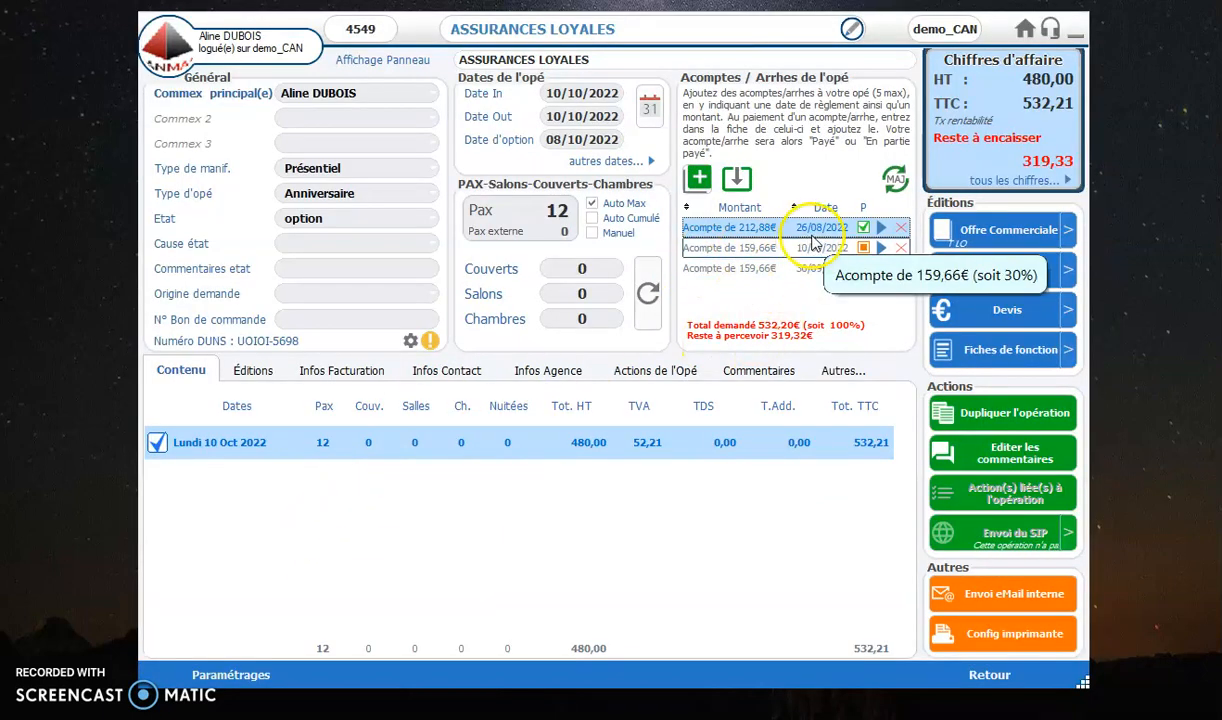
Step: Return to the deposit listing, rerun the search and locate the partly paid ASSURANCES deposit due 10/09/2022
click(990, 676)
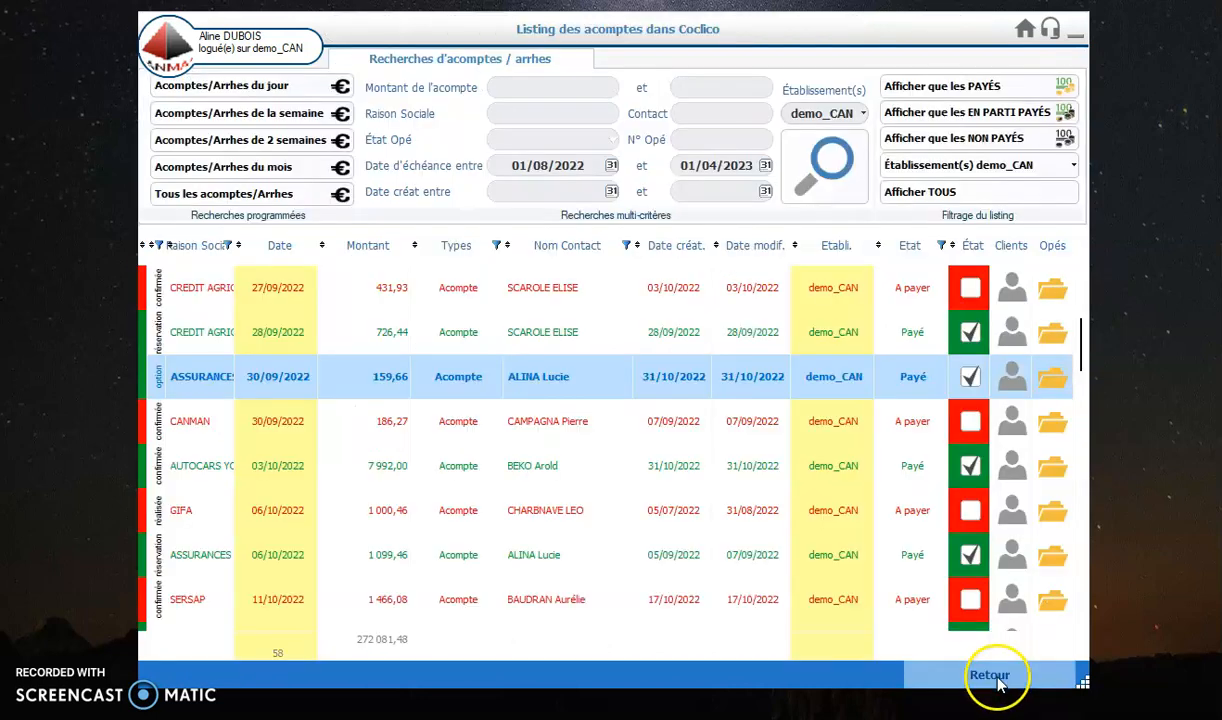
click(652, 428)
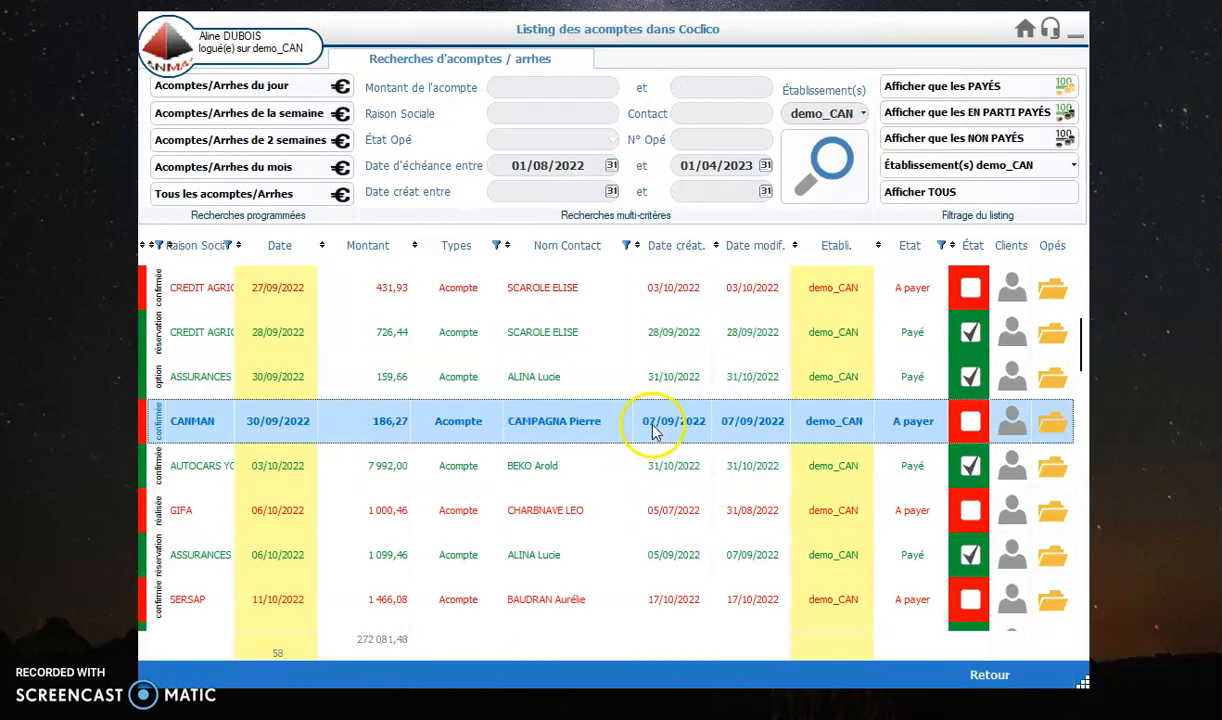
click(824, 185)
scroll(848, 400, down, 5)
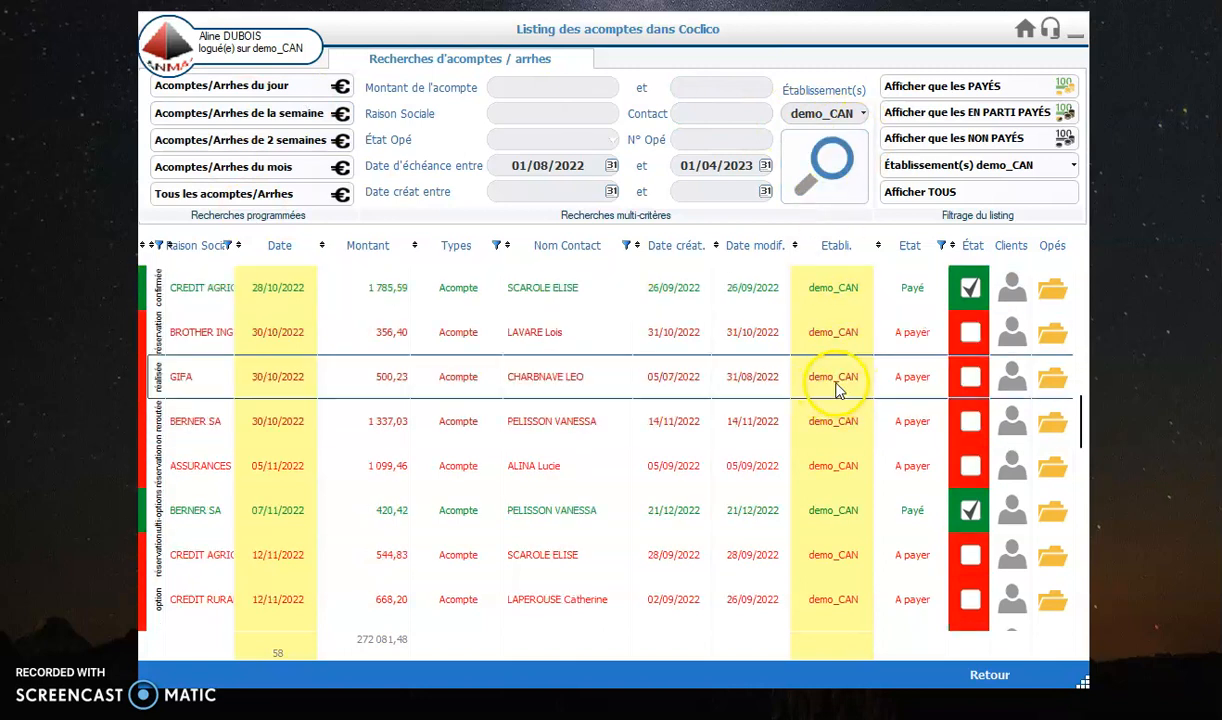
scroll(848, 395, down, 3)
click(852, 292)
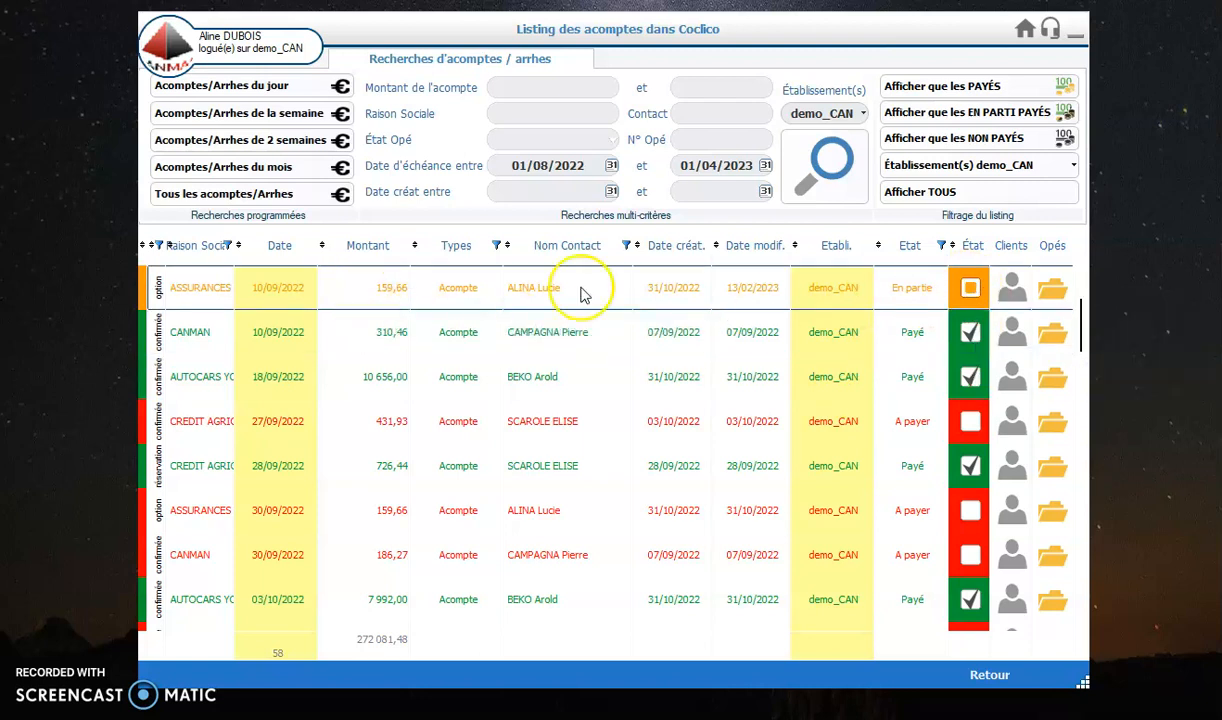
Step: Reopen the deposit due 10/09/2022 through its operation, revalidate its sheet and return to the deposit listing
click(1052, 291)
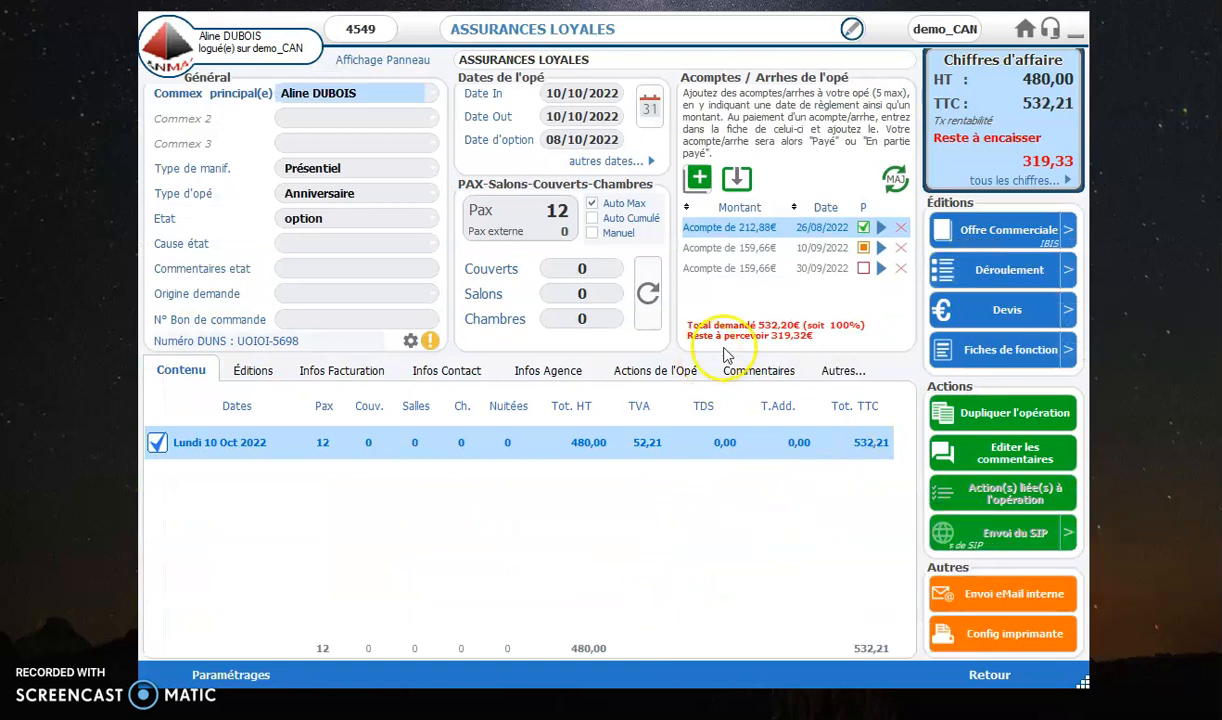
double_click(812, 258)
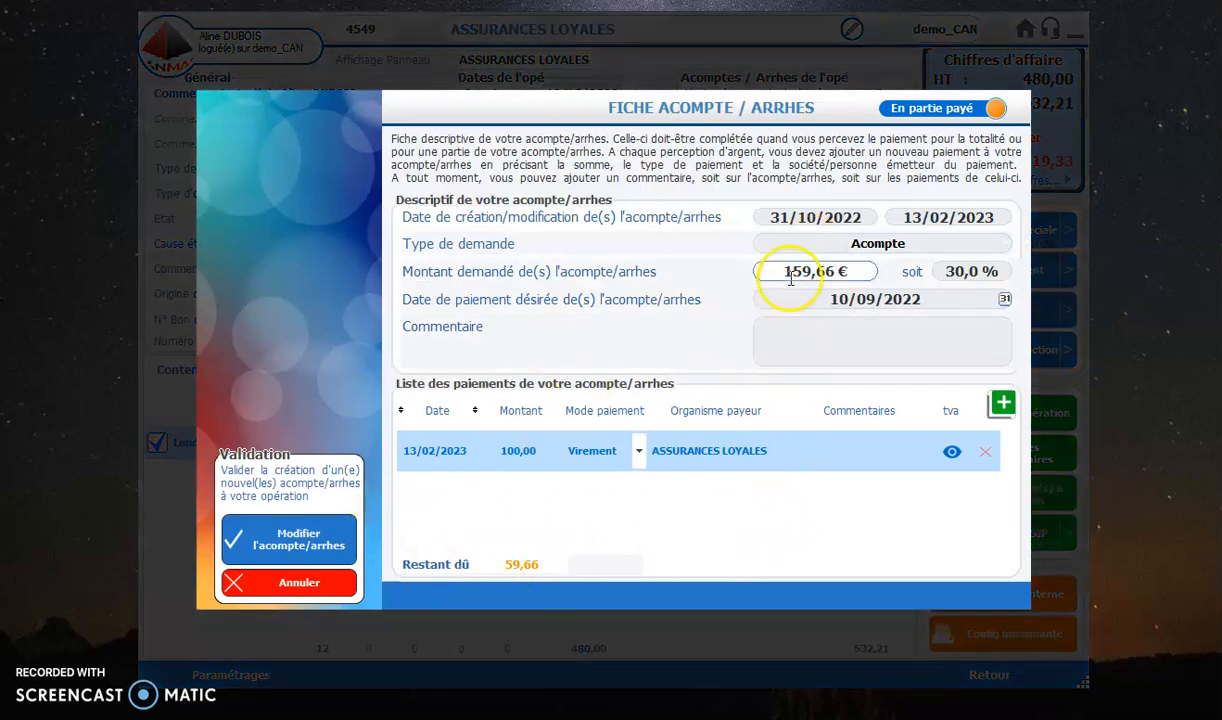
click(298, 530)
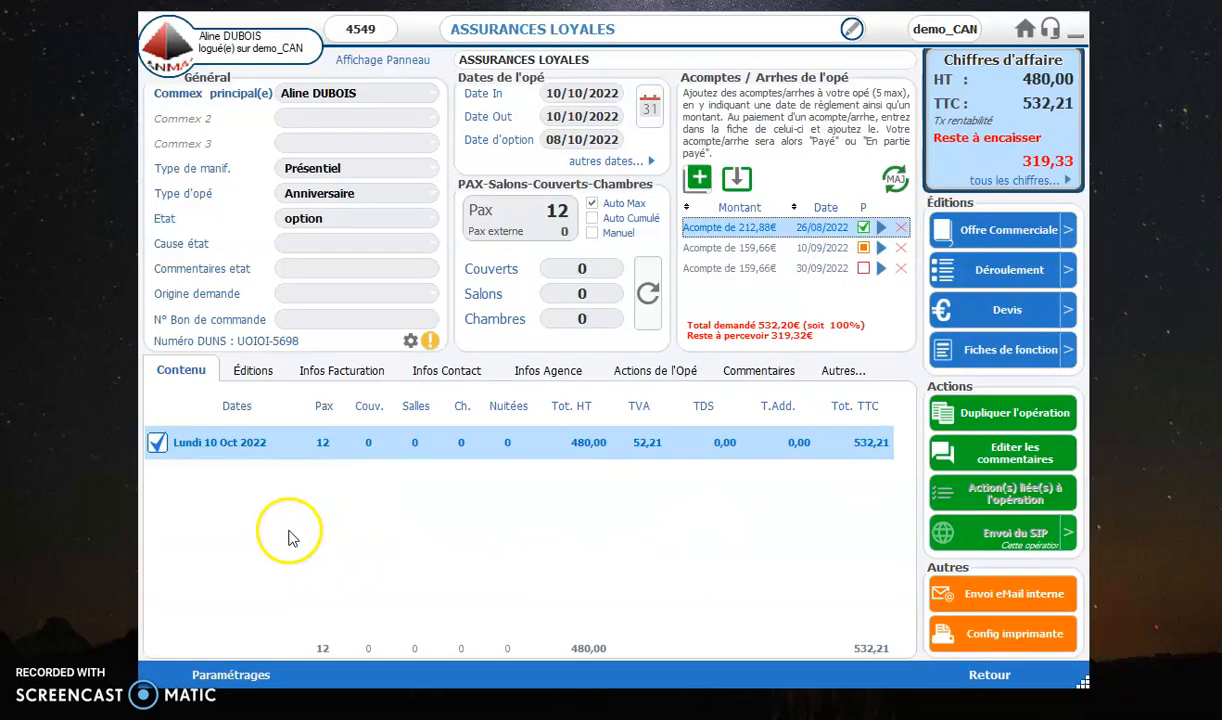
click(991, 680)
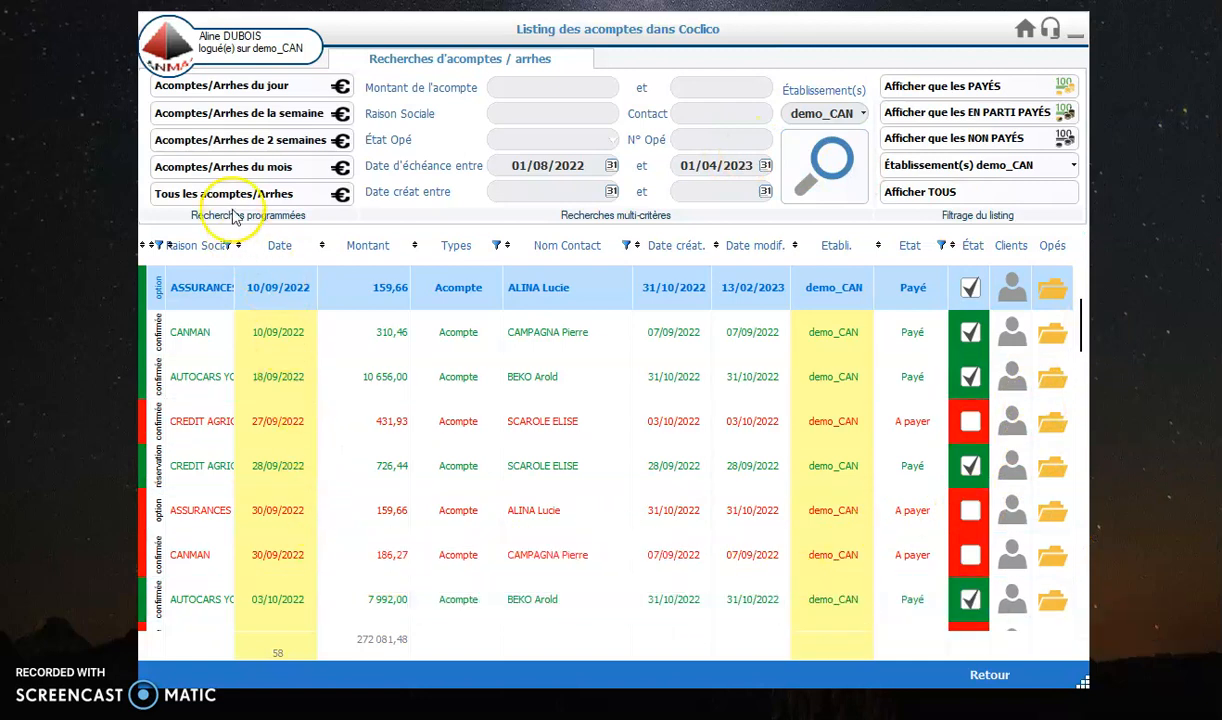
Step: List the deposits due within two weeks and add an 18 627,00 € Virement payment dated 13/02/2023 to the CANMAN deposit
click(250, 146)
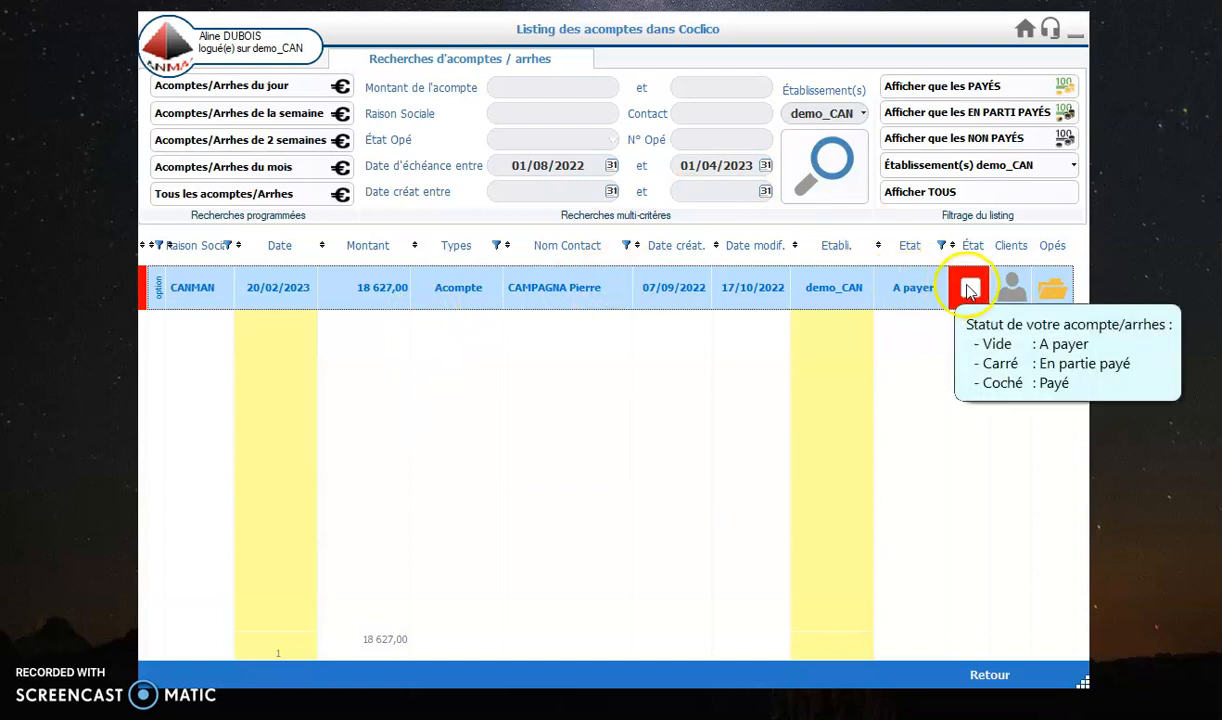
double_click(890, 290)
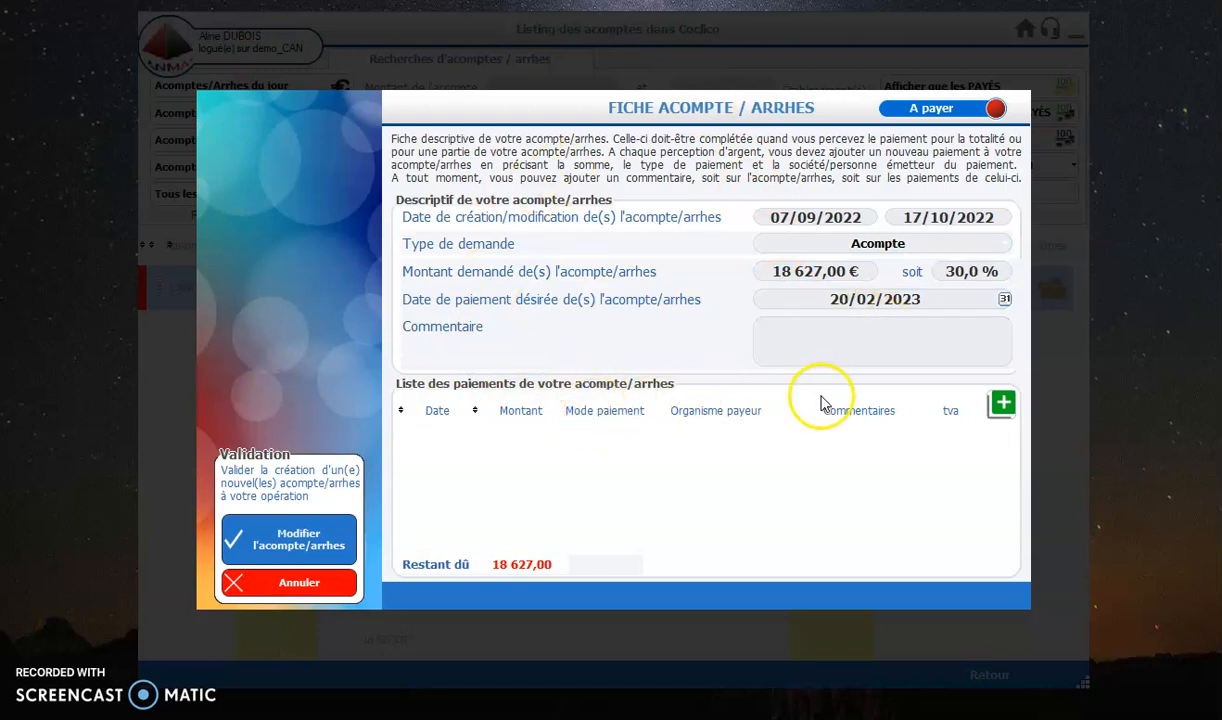
click(1003, 405)
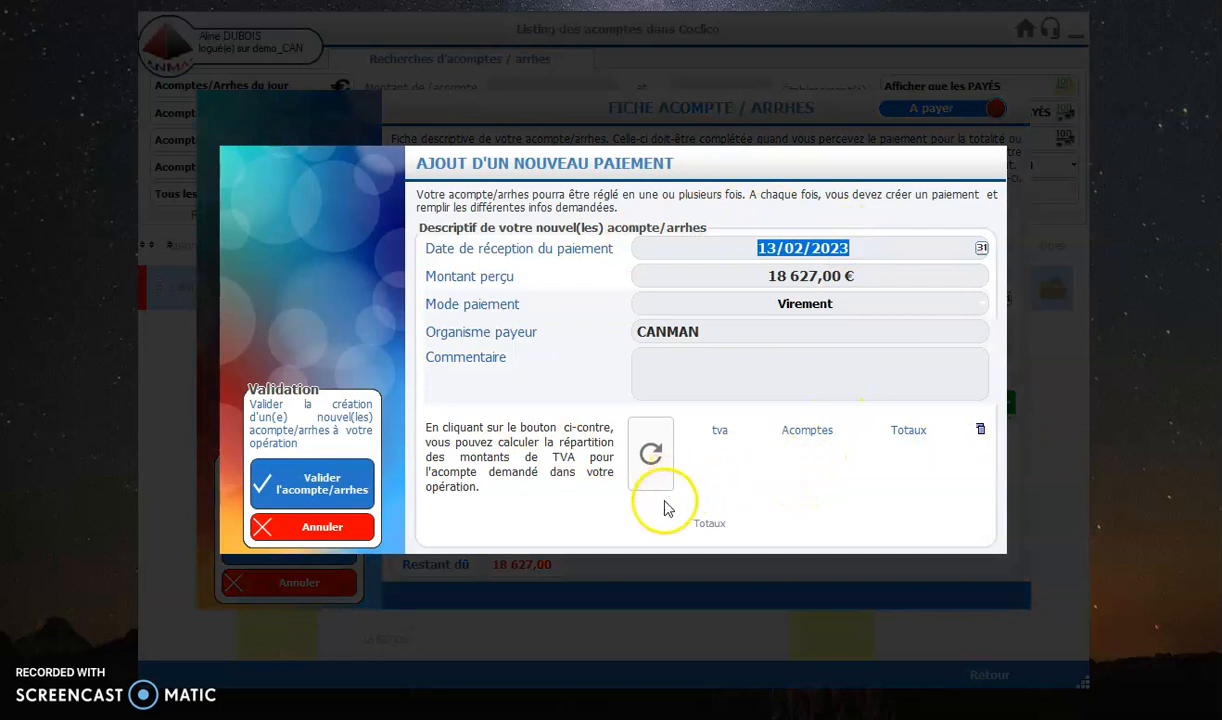
click(306, 490)
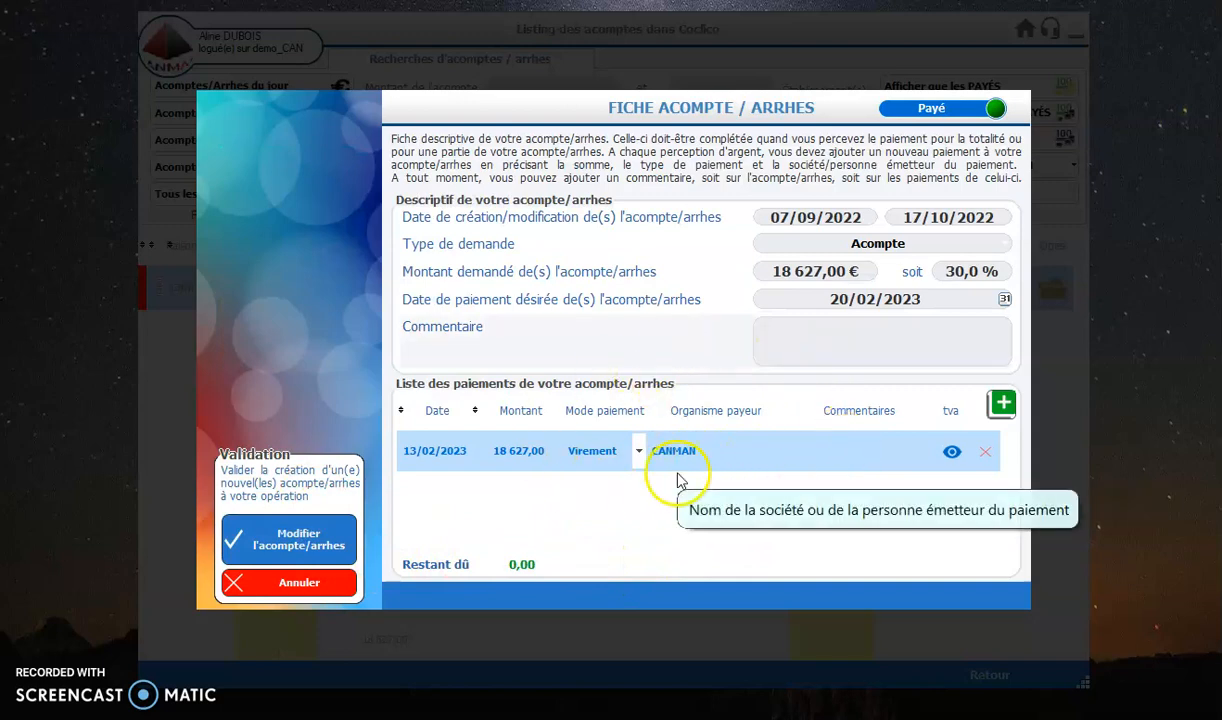
Step: Delete the payment from the CANMAN deposit due 20/02/2023 and save the deposit sheet
click(985, 455)
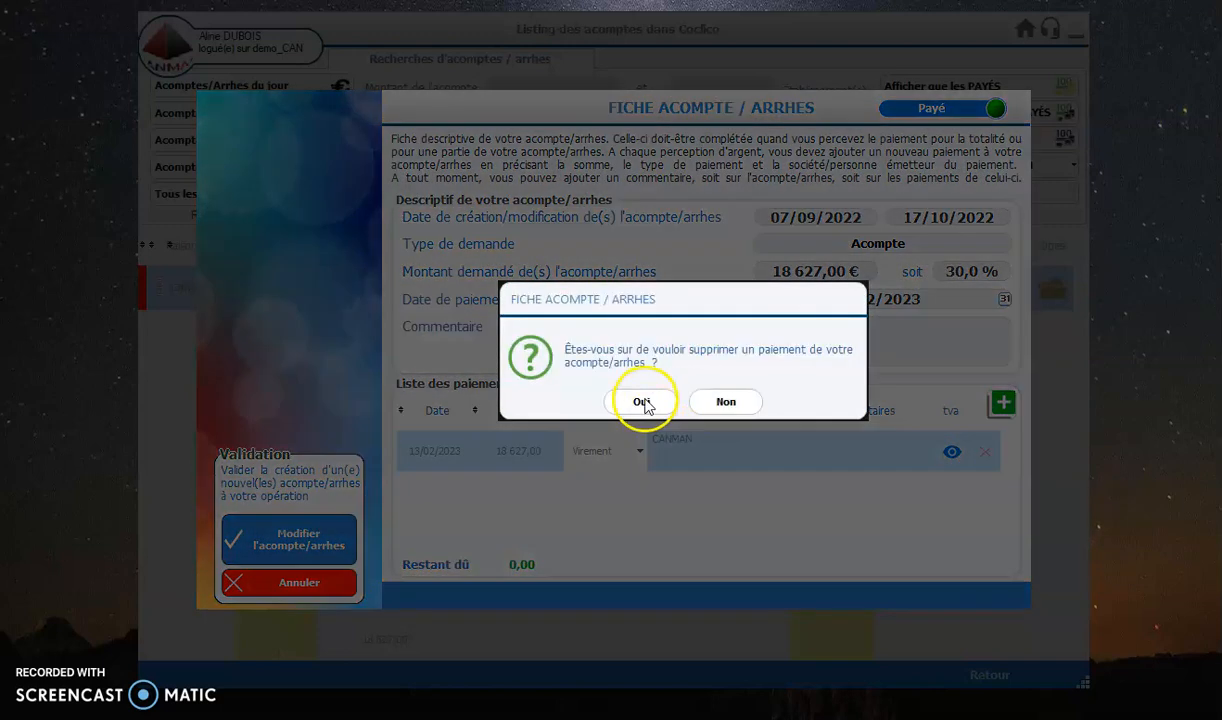
click(643, 480)
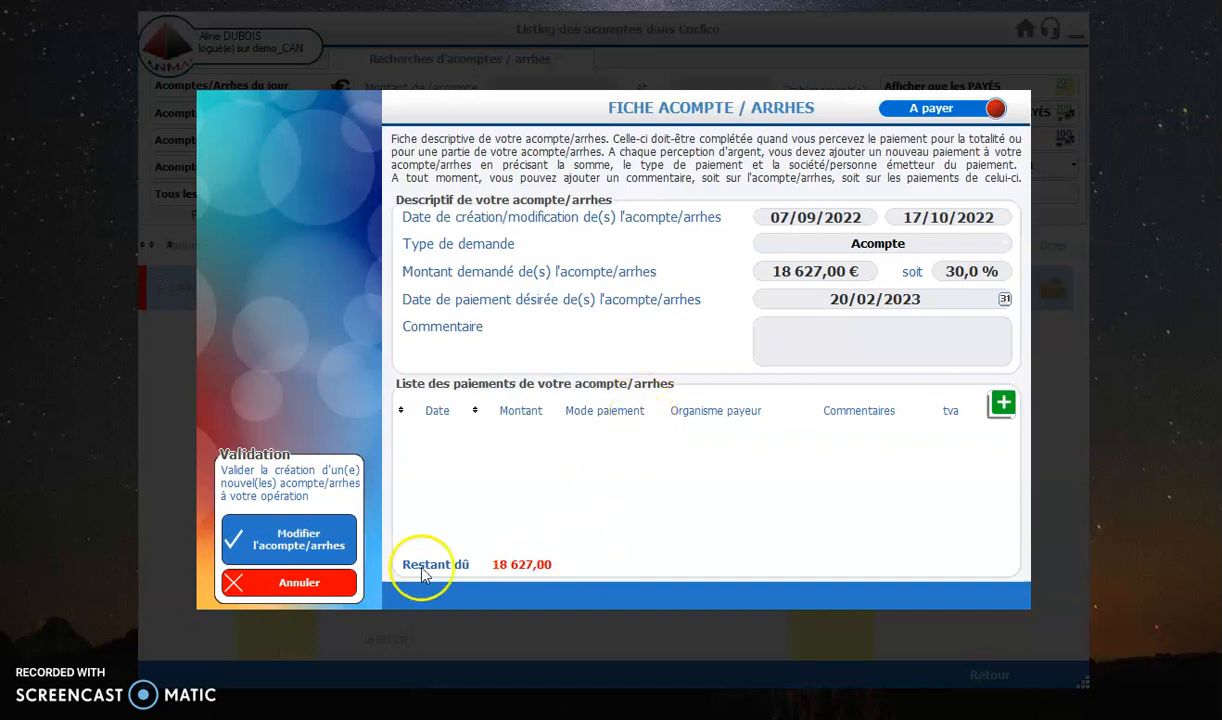
click(322, 548)
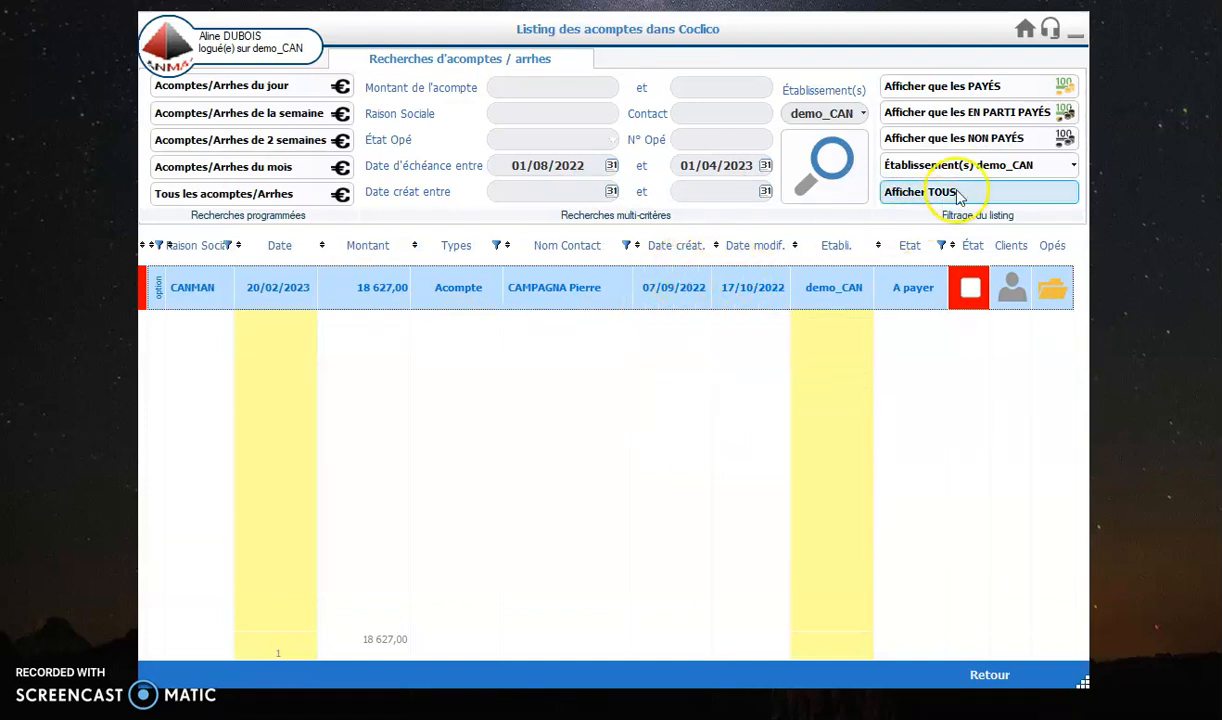
Step: Filter the listing to unpaid deposits, and rerun the search for due dates between 01/08/2022 and 01/04/2023
click(968, 145)
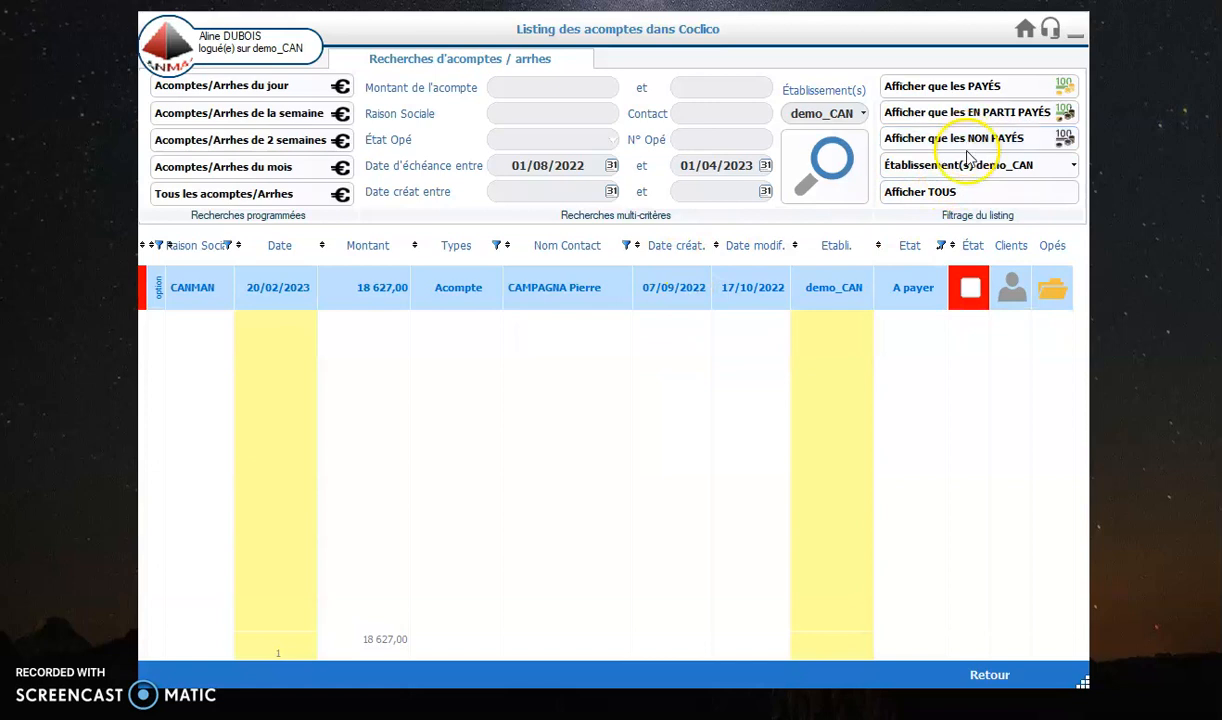
click(812, 168)
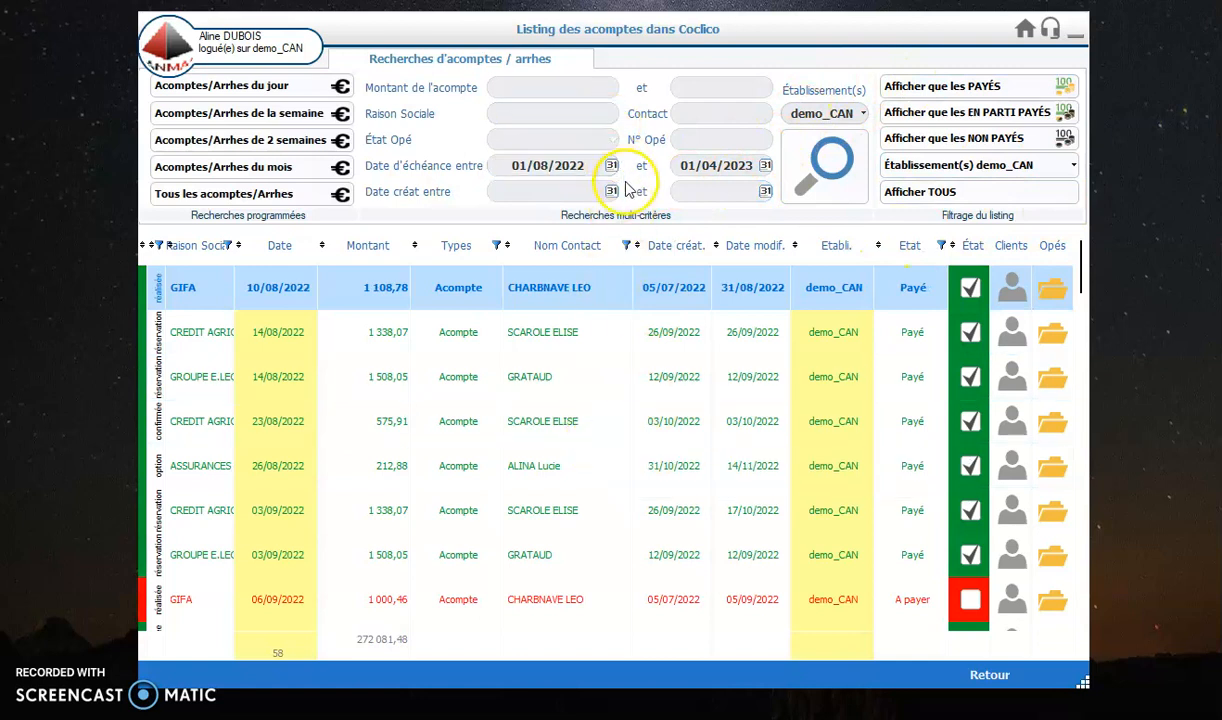
Step: Clear both due date criteria and search for deposits whose operation state is confirmée
click(576, 161)
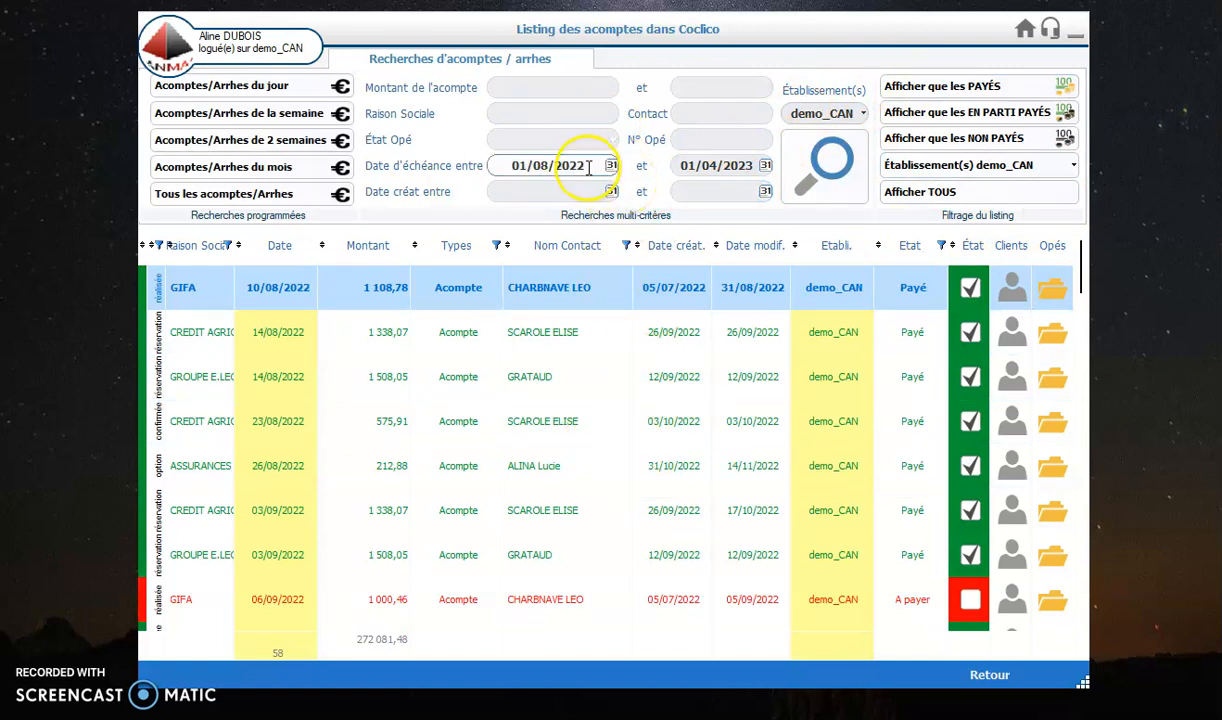
key(Delete)
click(700, 170)
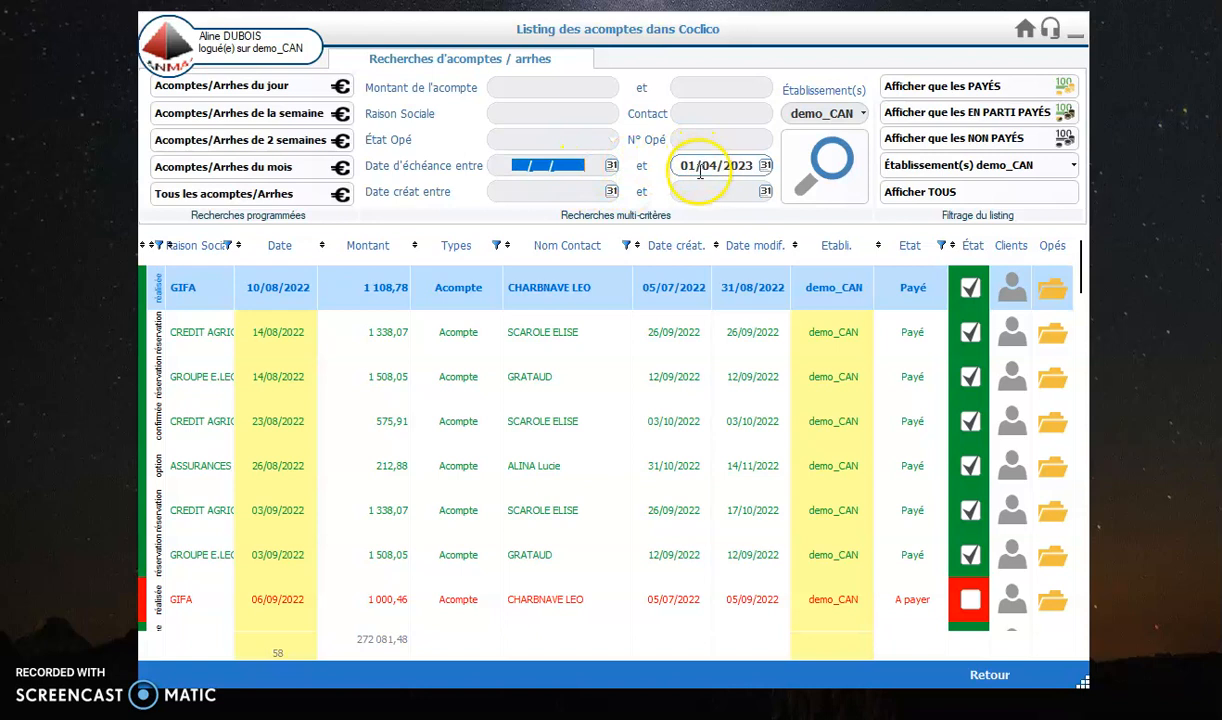
click(680, 170)
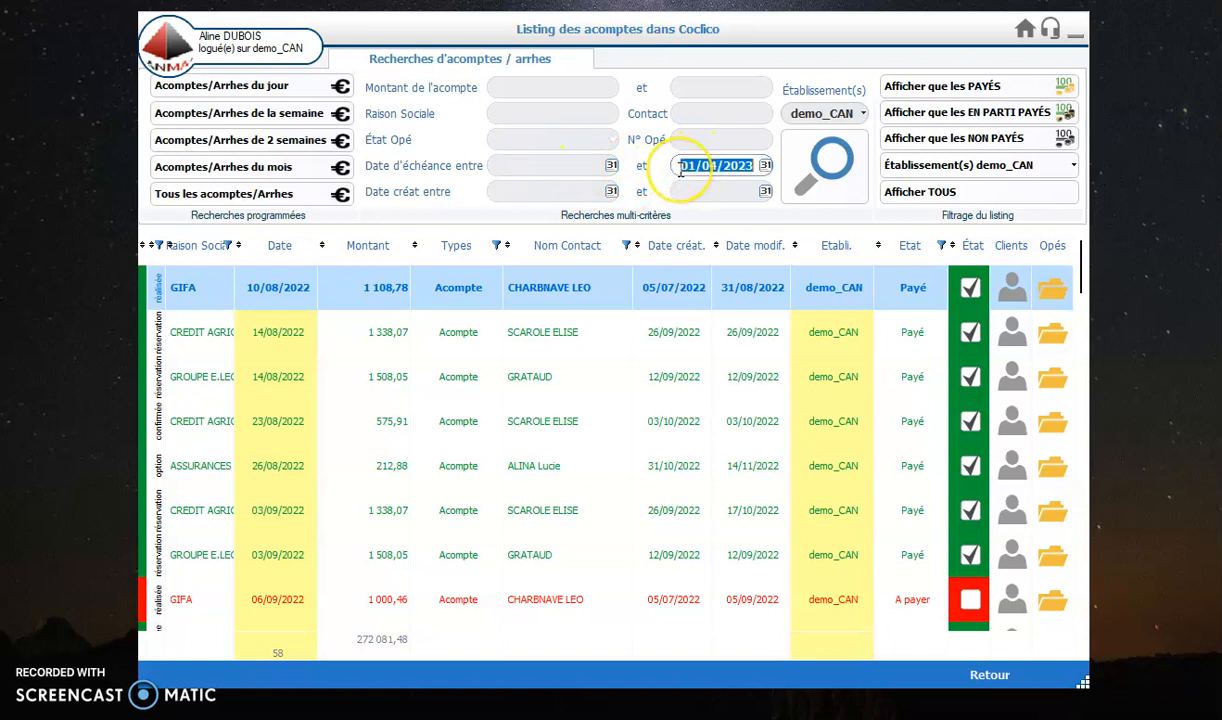
click(614, 145)
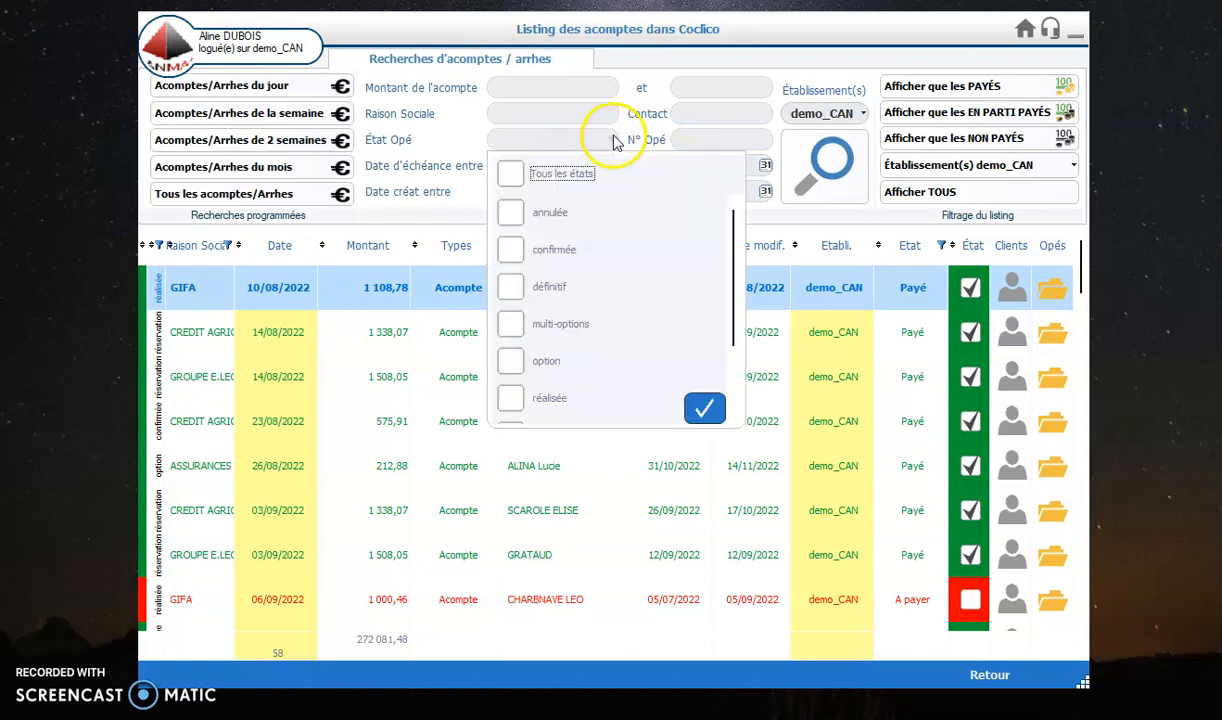
click(506, 249)
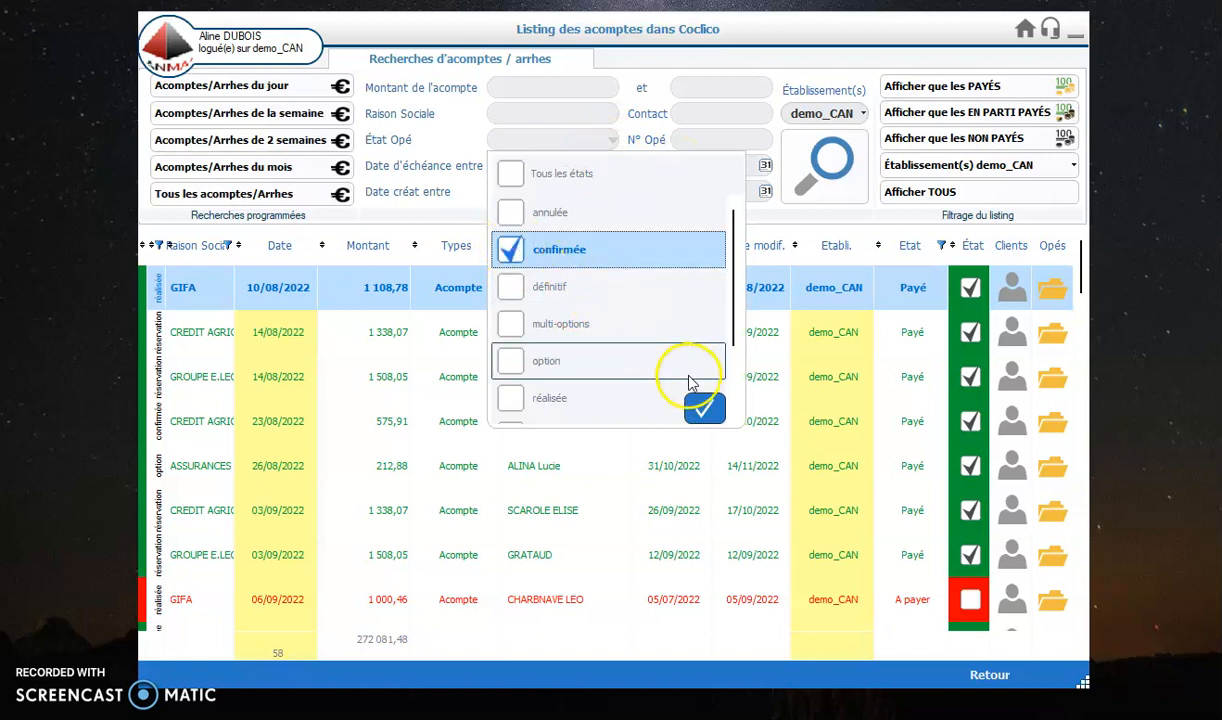
click(704, 408)
click(846, 177)
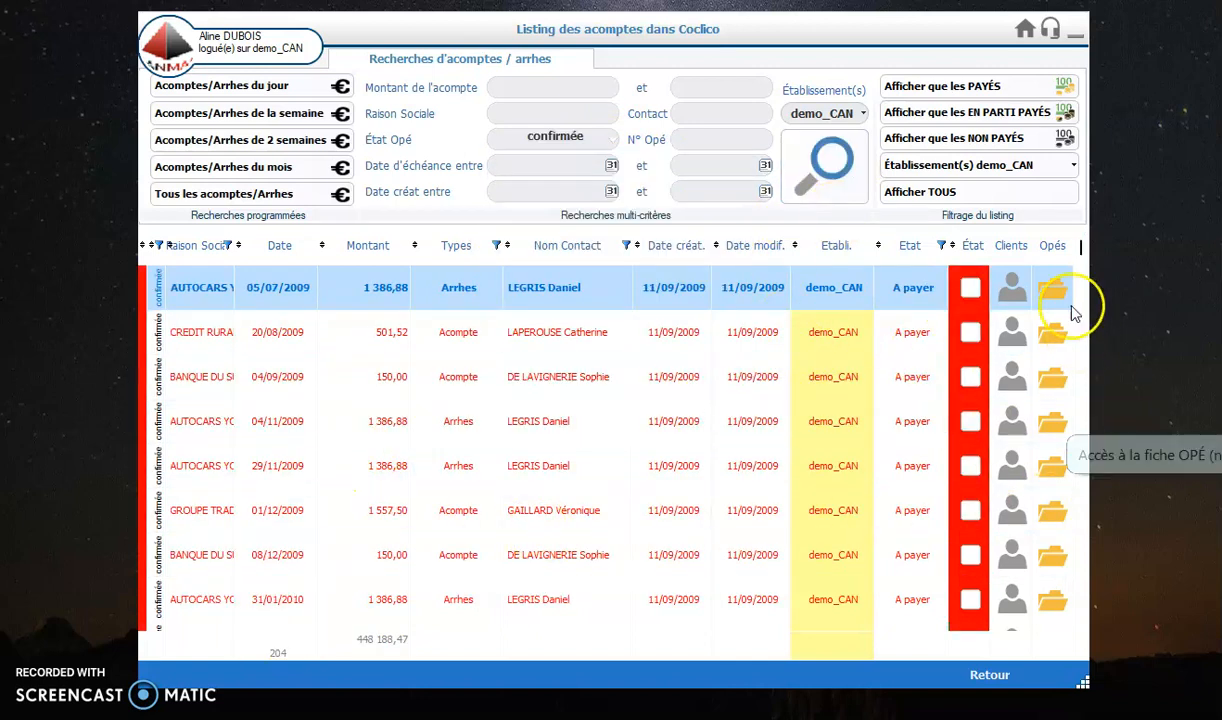
mouse_move(1081, 246)
mouse_down()
mouse_move(1045, 450)
mouse_move(1070, 622)
mouse_move(1082, 226)
mouse_up()
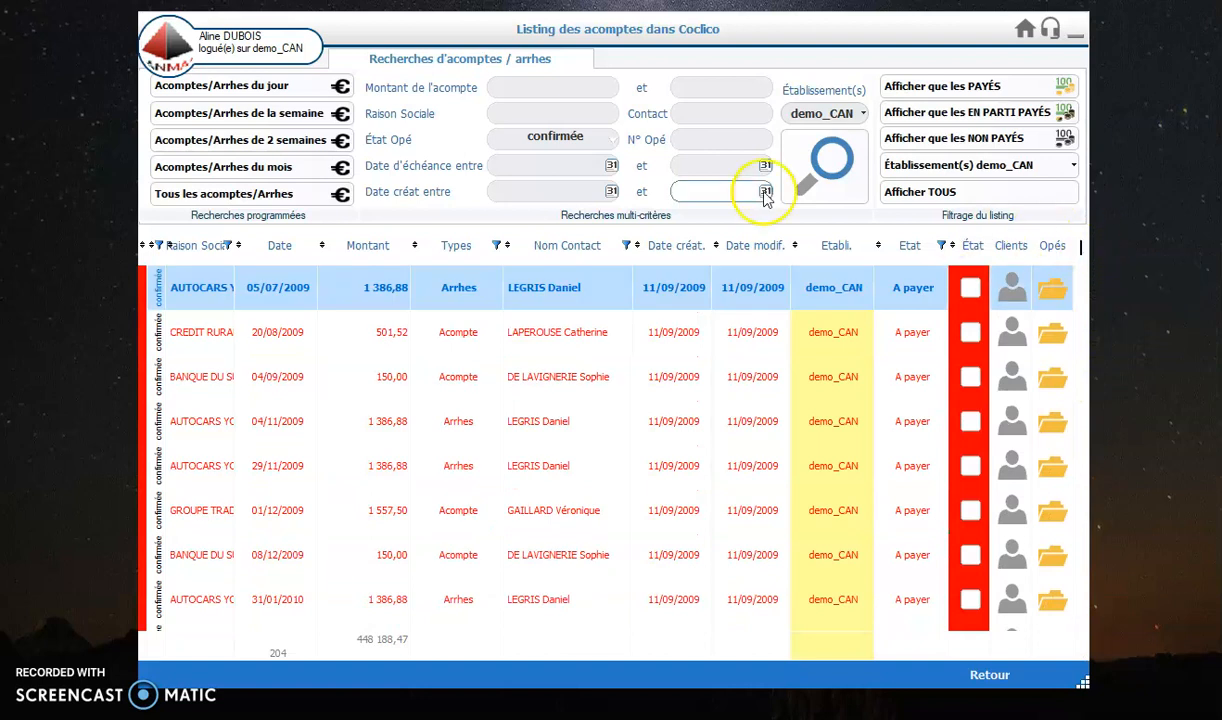